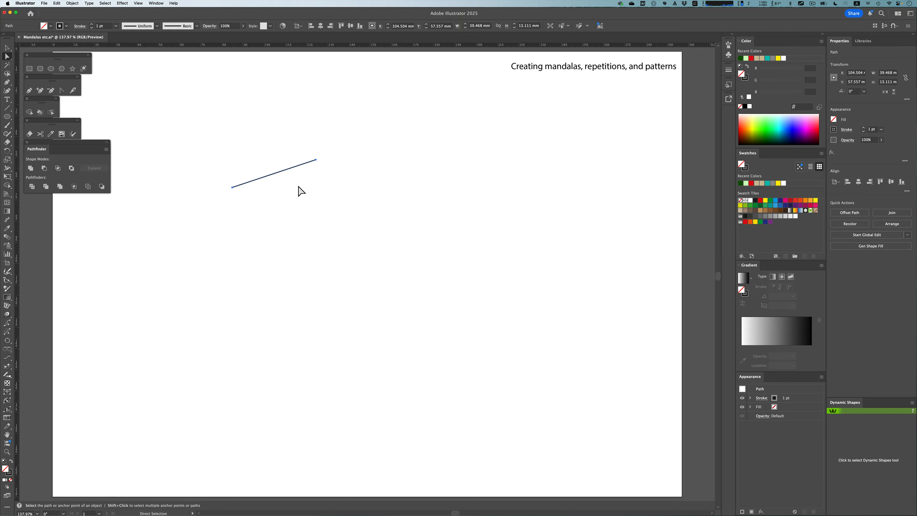
- Add an anchor point at the middle of the diagonal line and raise it about 8 mm to bend the line
{"action": "key", "text": "p"}
{"action": "left_click", "coordinate": [276, 173]}
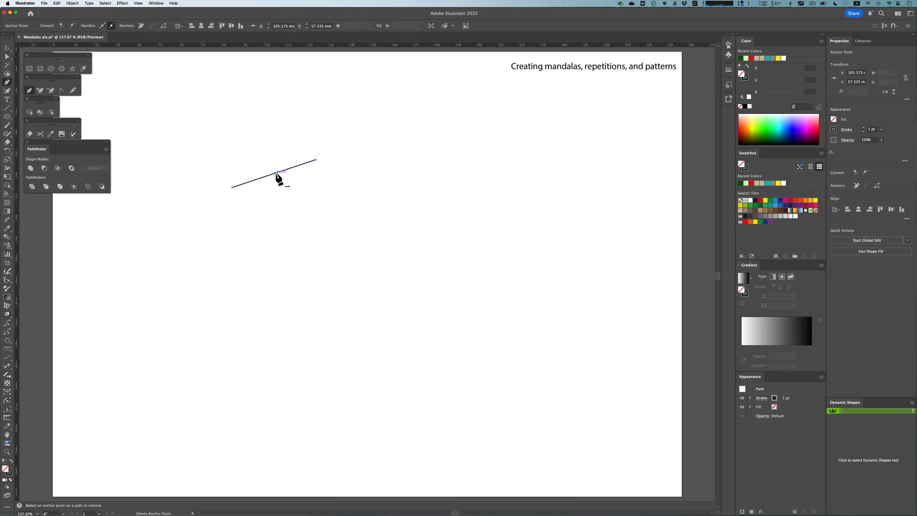
{"action": "key", "text": "a"}
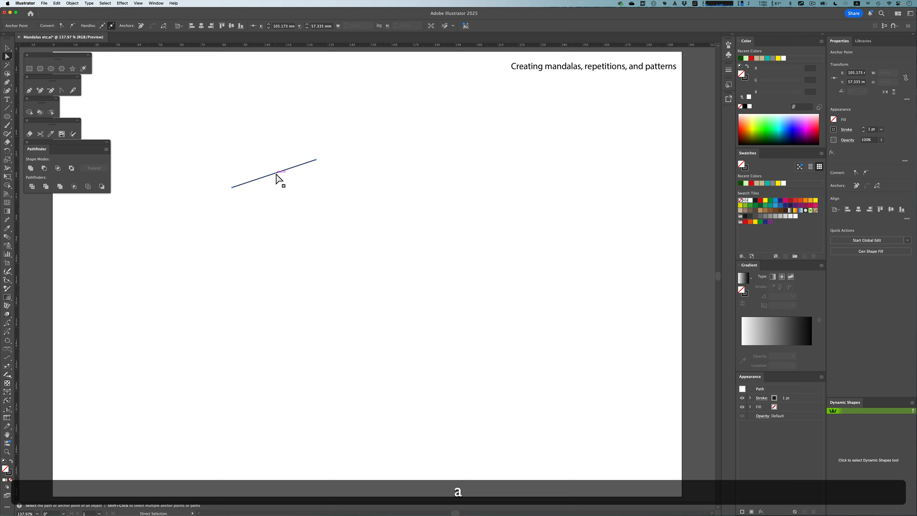
{"action": "left_click_drag", "start_coordinate": [277, 174], "coordinate": [271, 156]}
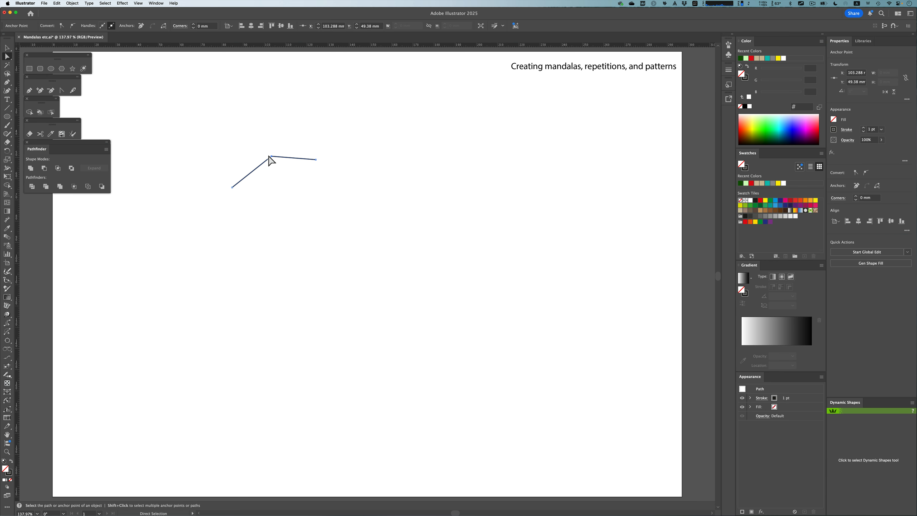
- Duplicate the bent line slightly down and to the right, then repeat the copy to build a series of 17 evenly spaced lines
{"action": "key", "text": "v"}
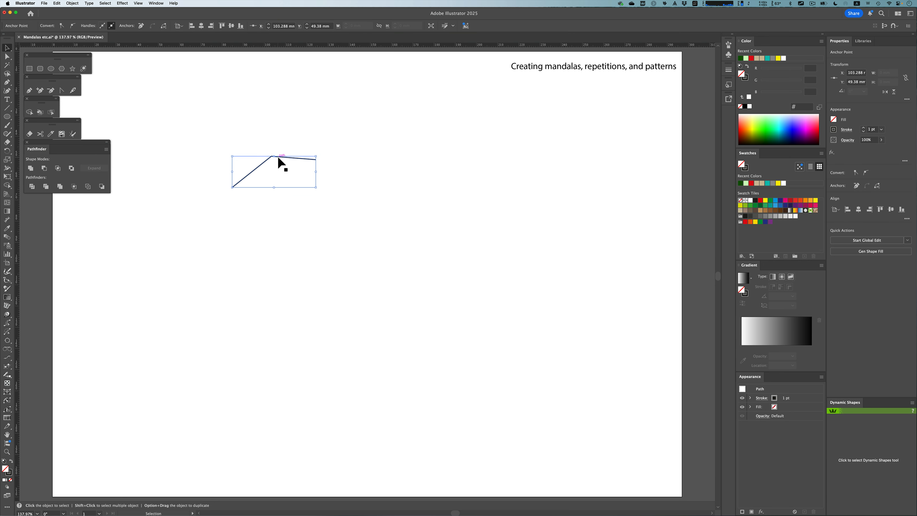
{"action": "left_click_drag", "start_coordinate": [279, 158], "coordinate": [283, 165]}
{"action": "key", "text": "alt+super+d"}
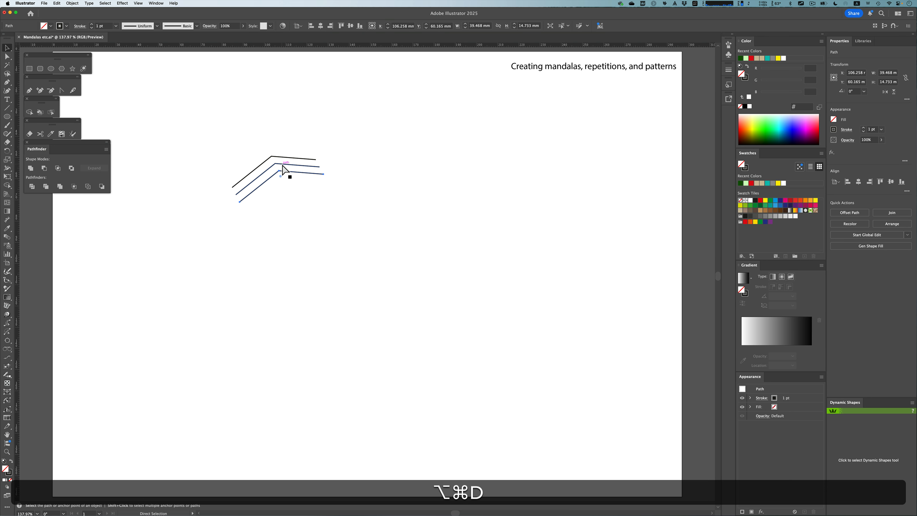
{"action": "key", "text": "super+d"}
{"action": "key", "text": "super+d"}
{"action": "key", "text": "super+d"}
{"action": "key", "text": "super+d"}
{"action": "key", "text": "super+d"}
{"action": "key", "text": "super+d"}
{"action": "key", "text": "super+d"}
{"action": "key", "text": "super+d"}
{"action": "key", "text": "super+d"}
{"action": "key", "text": "super+d"}
{"action": "key", "text": "super+d"}
{"action": "key", "text": "super+d"}
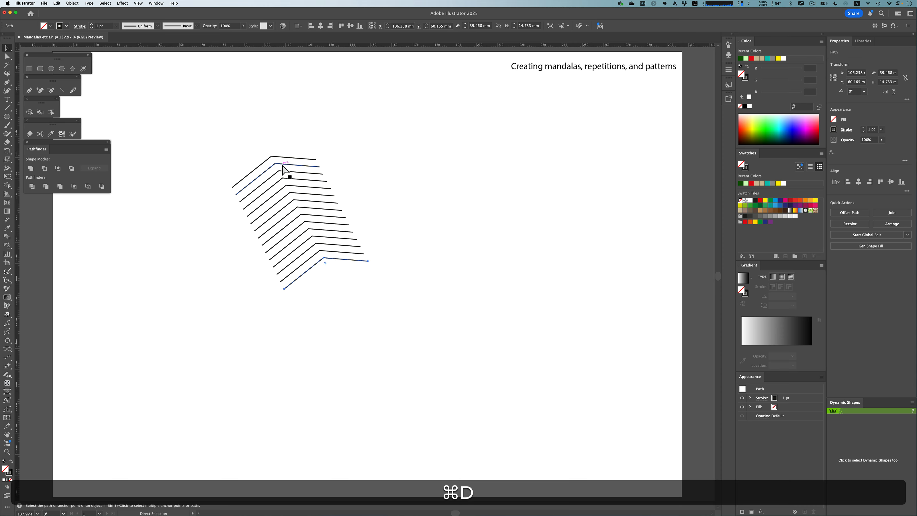
{"action": "key", "text": "super+d"}
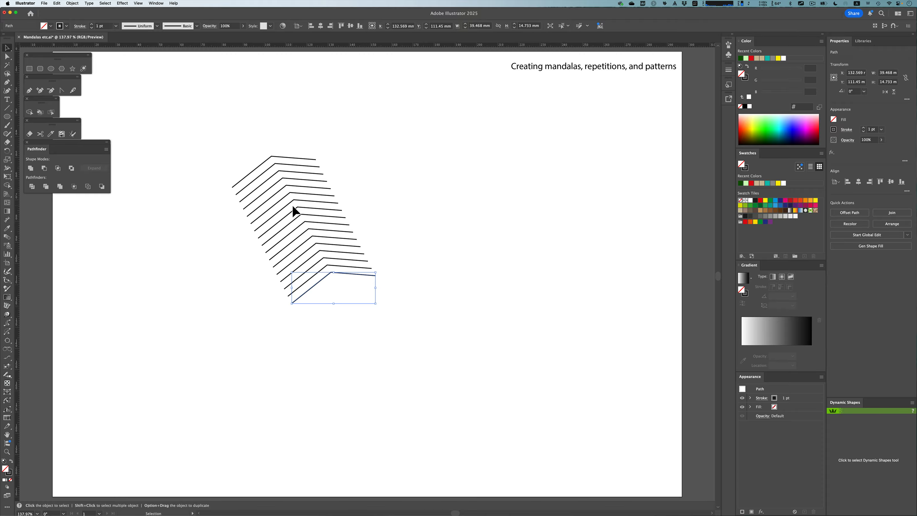
- Undo all the repeated copies and the bend, and delete the original line to clear the artboard
{"action": "key", "text": "super+z"}
{"action": "key", "text": "super+z"}
{"action": "key", "text": "super+z"}
{"action": "key", "text": "super+z"}
{"action": "key", "text": "super+z"}
{"action": "key", "text": "super+z"}
{"action": "key", "text": "super+z"}
{"action": "key", "text": "super+z"}
{"action": "key", "text": "super+z"}
{"action": "key", "text": "super+z"}
{"action": "key", "text": "super+z"}
{"action": "key", "text": "super+z"}
{"action": "key", "text": "super+z"}
{"action": "key", "text": "super+z"}
{"action": "key", "text": "super+z"}
{"action": "key", "text": "super+z"}
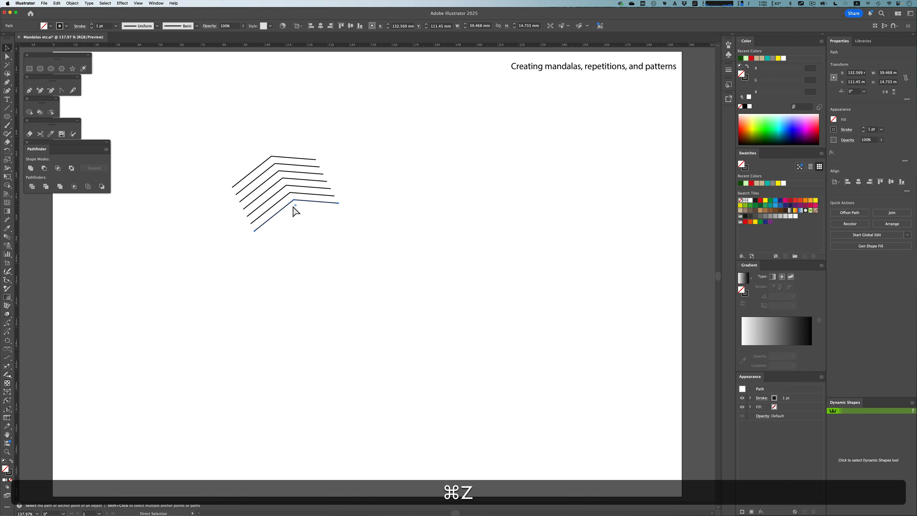
{"action": "key", "text": "super+z"}
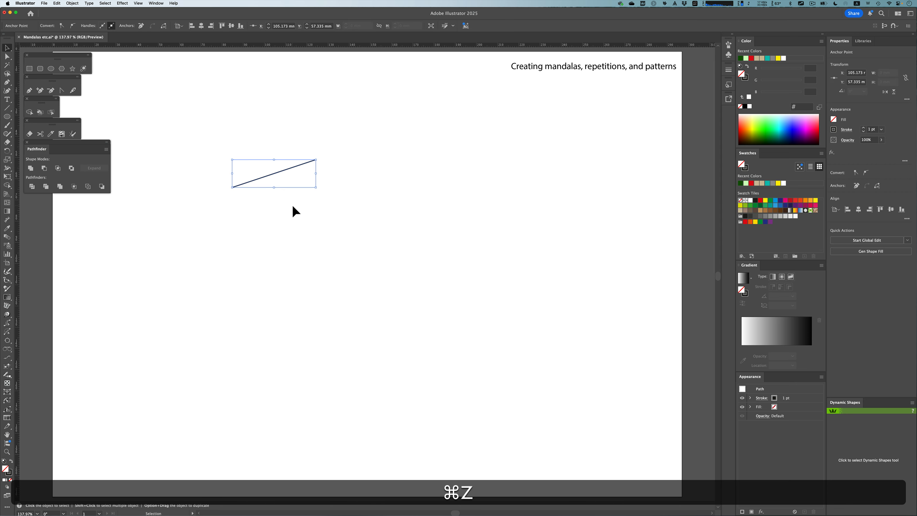
{"action": "key", "text": "BackSpace"}
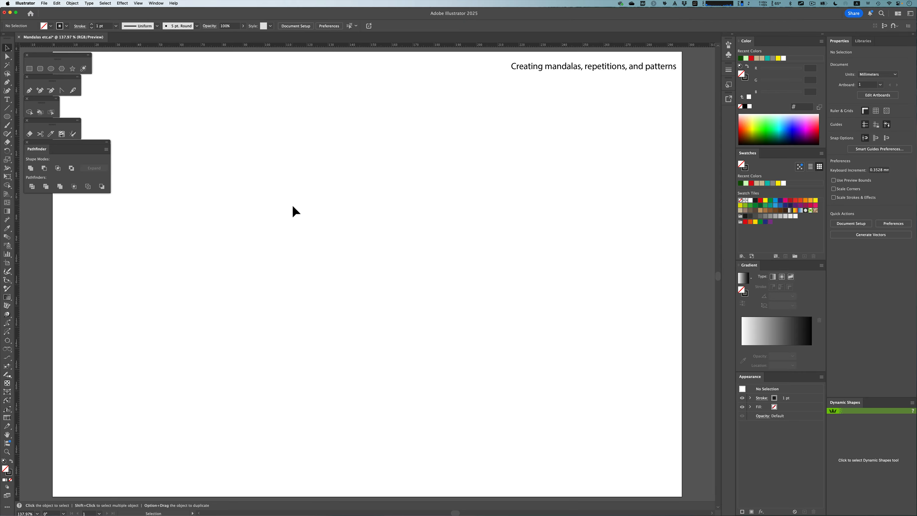
- Draw two separate 45° lines with the Pen tool, the upper-left one about 28 mm wide and the lower-right one about 26 mm wide
{"action": "key", "text": "p"}
{"action": "left_click", "coordinate": [245, 276]}
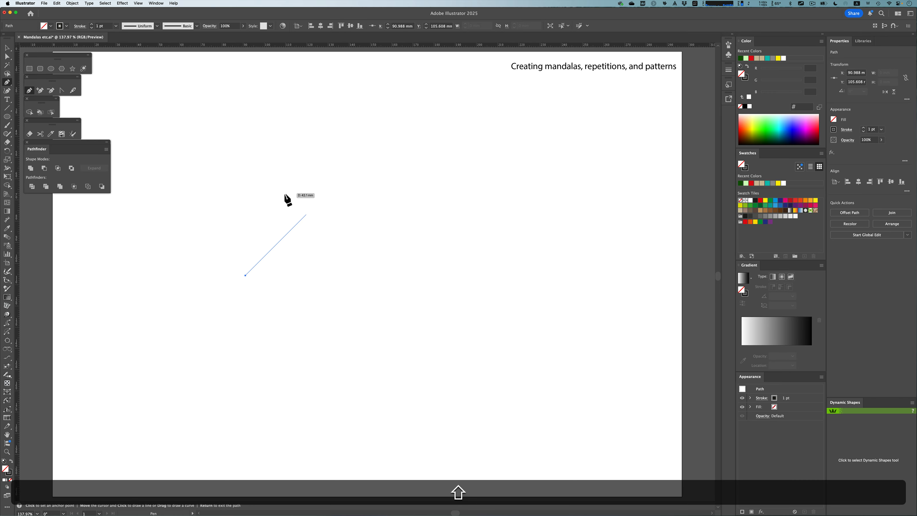
{"action": "left_click", "coordinate": [306, 215]}
{"action": "key", "text": "Return"}
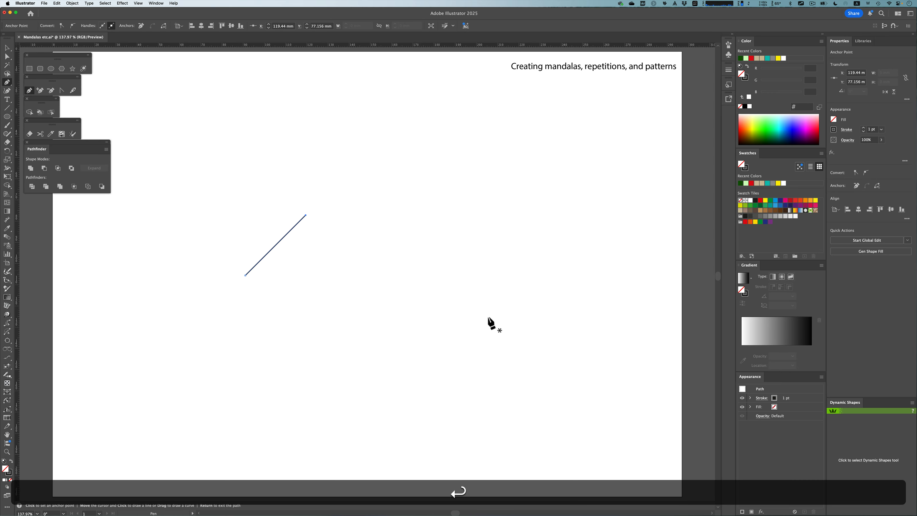
{"action": "left_click", "coordinate": [549, 336]}
{"action": "left_click", "coordinate": [605, 279]}
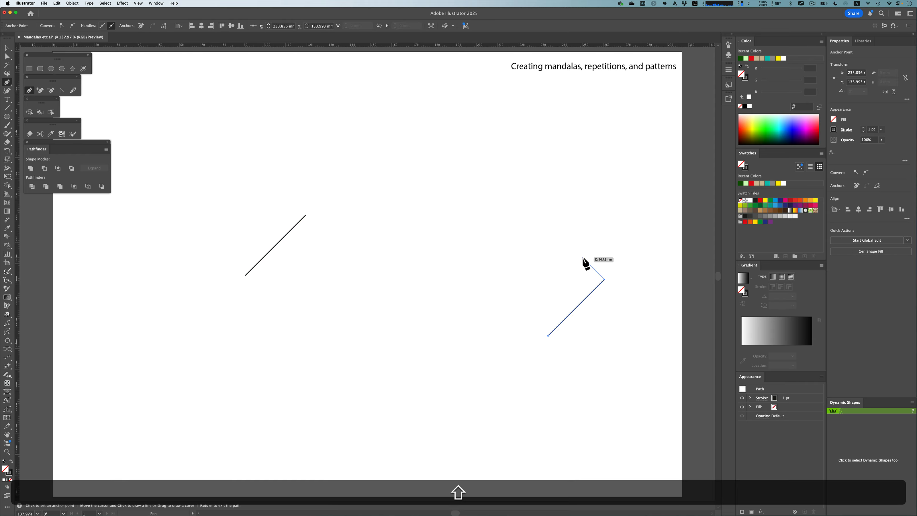
{"action": "key", "text": "shift+Return"}
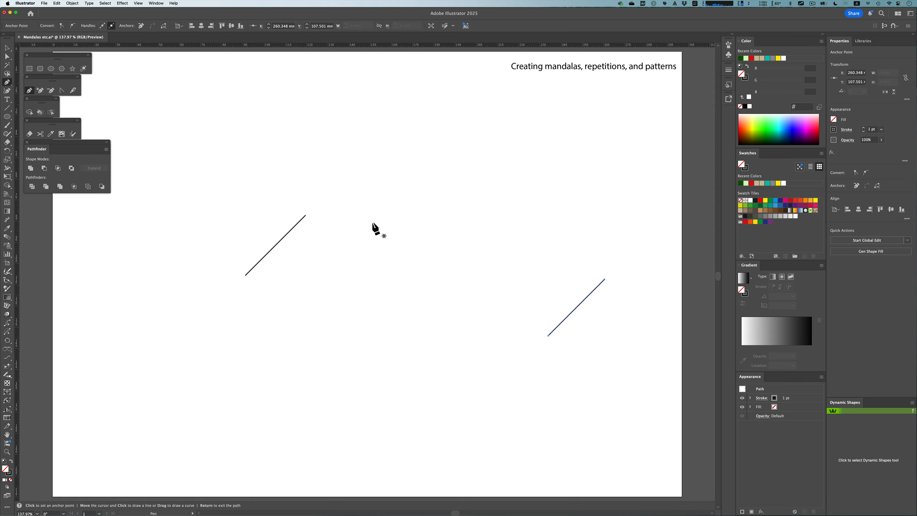
- Select both diagonal lines and blend them together from upper endpoint to upper endpoint
{"action": "key", "text": "v"}
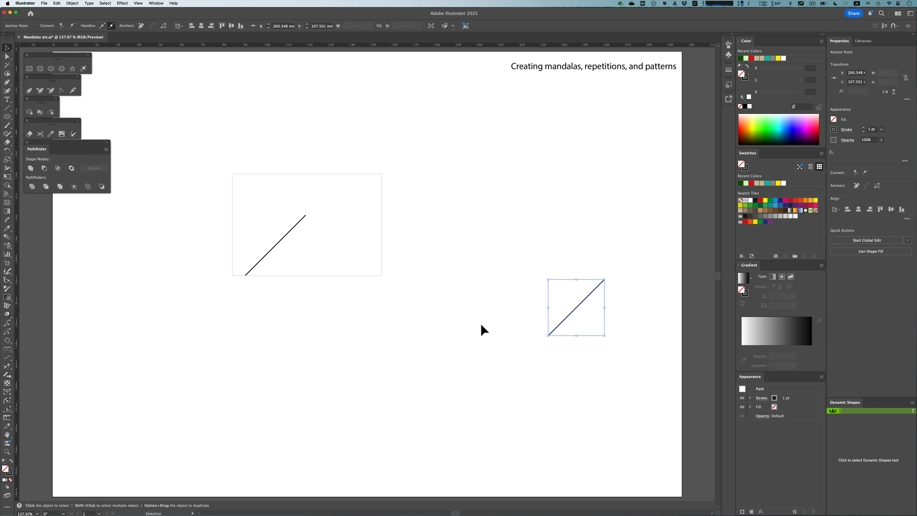
{"action": "left_click_drag", "start_coordinate": [481, 323], "coordinate": [648, 386]}
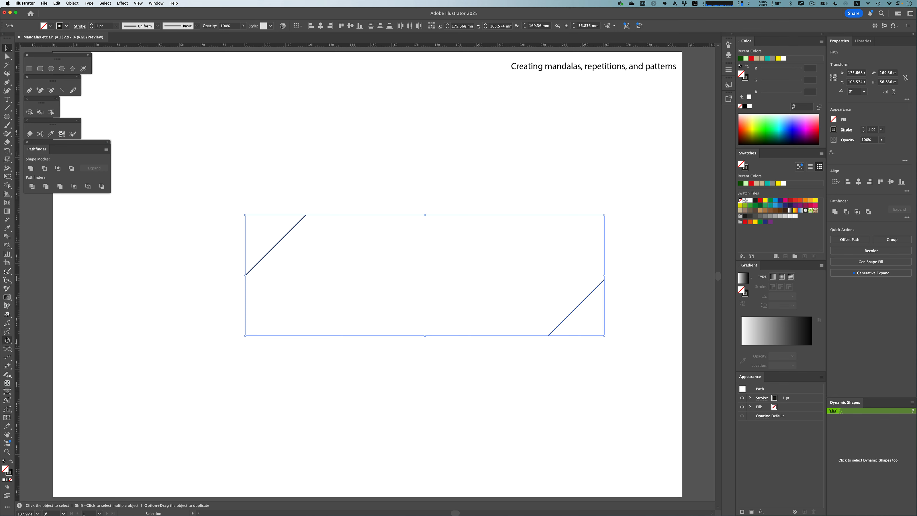
{"action": "left_click", "coordinate": [7, 238]}
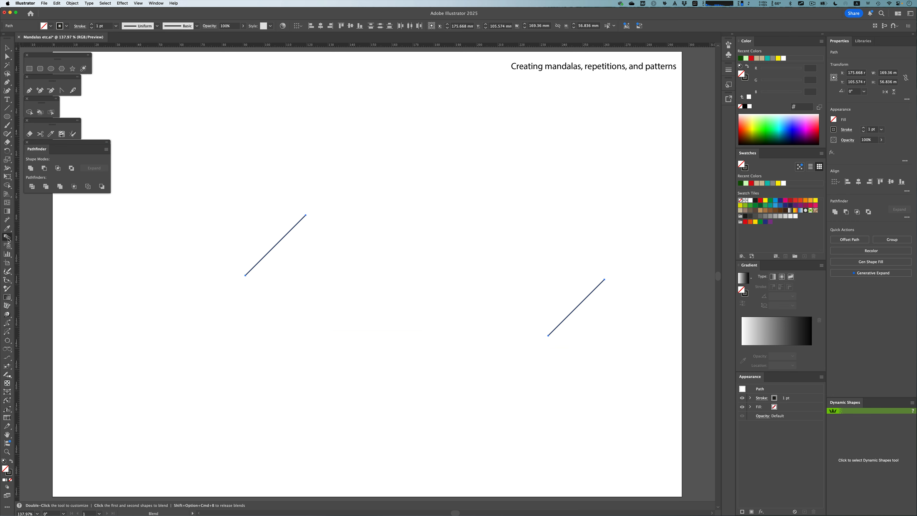
{"action": "left_click", "coordinate": [306, 216]}
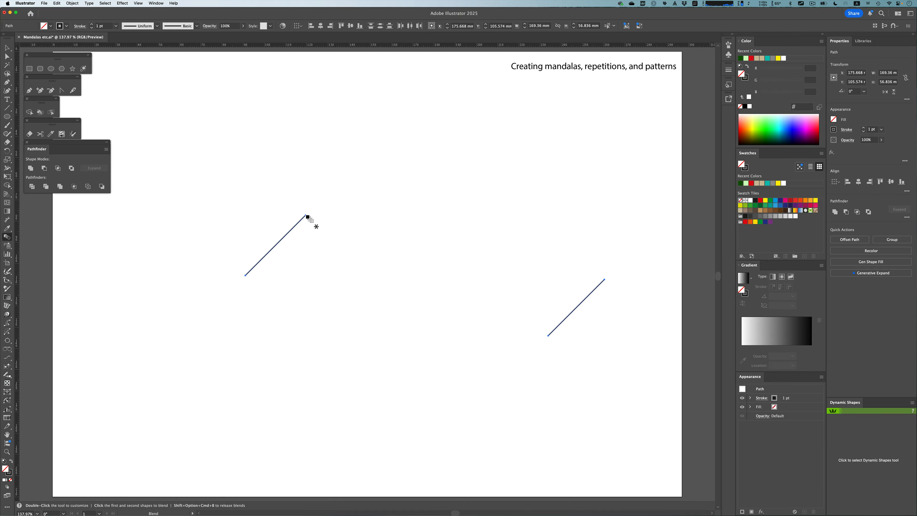
{"action": "left_click", "coordinate": [606, 282]}
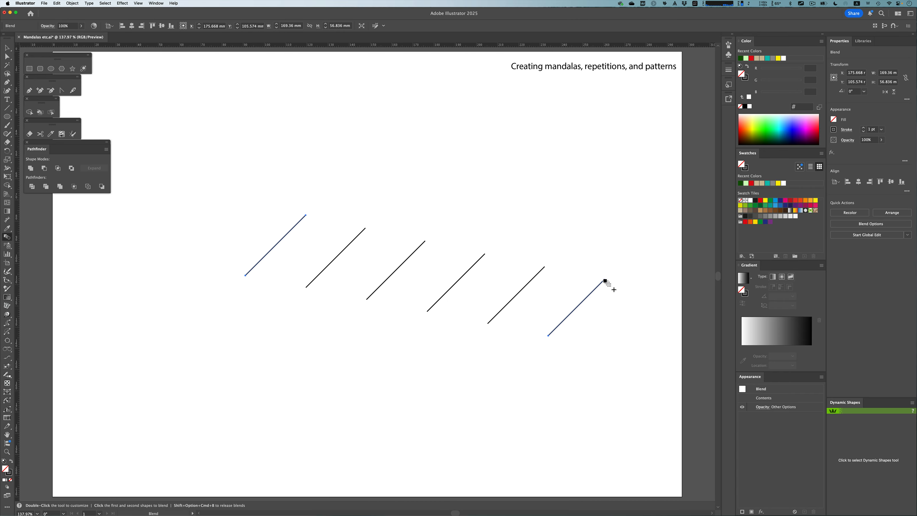
{"action": "key", "text": "v"}
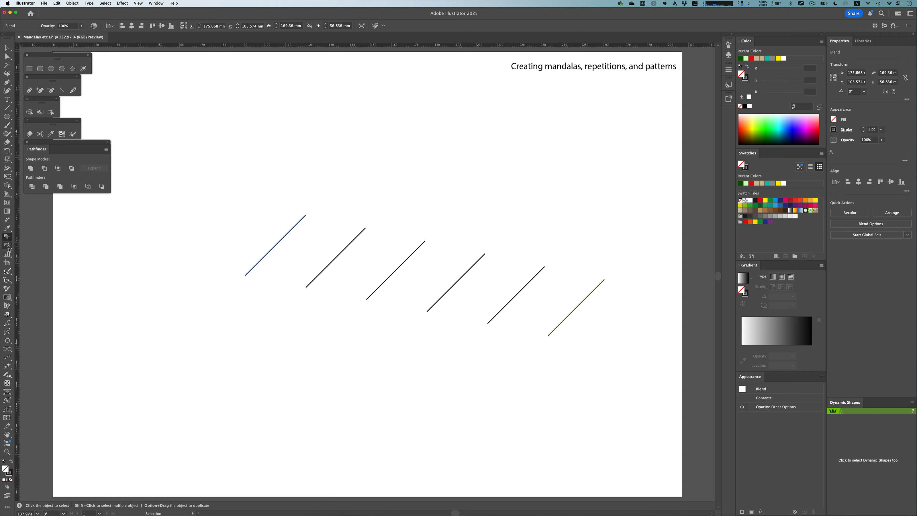
- Set the blend's spacing to Specified Steps with 15 steps
{"action": "left_click", "coordinate": [7, 238]}
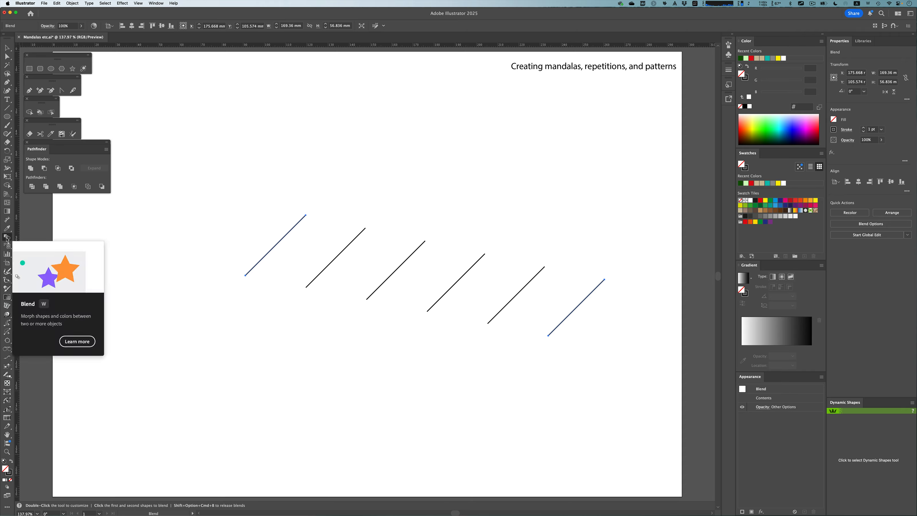
{"action": "double_click", "coordinate": [7, 237]}
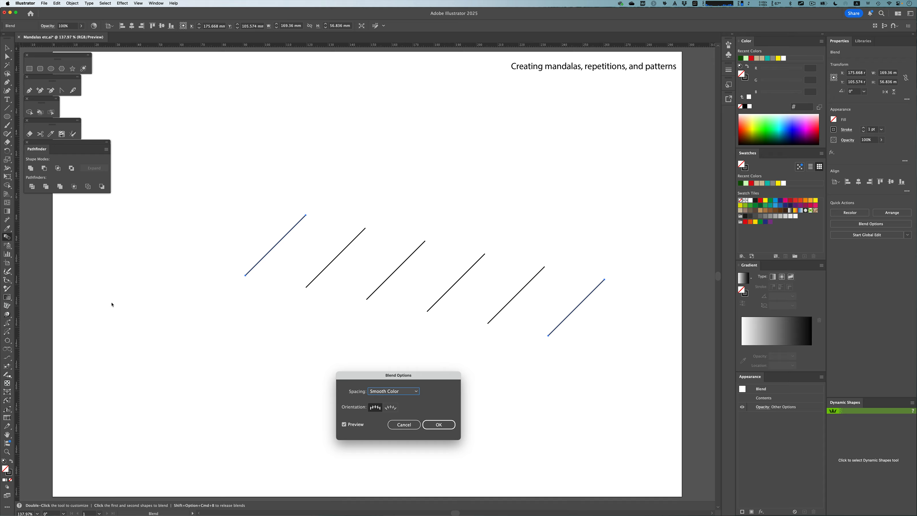
{"action": "left_click", "coordinate": [405, 392]}
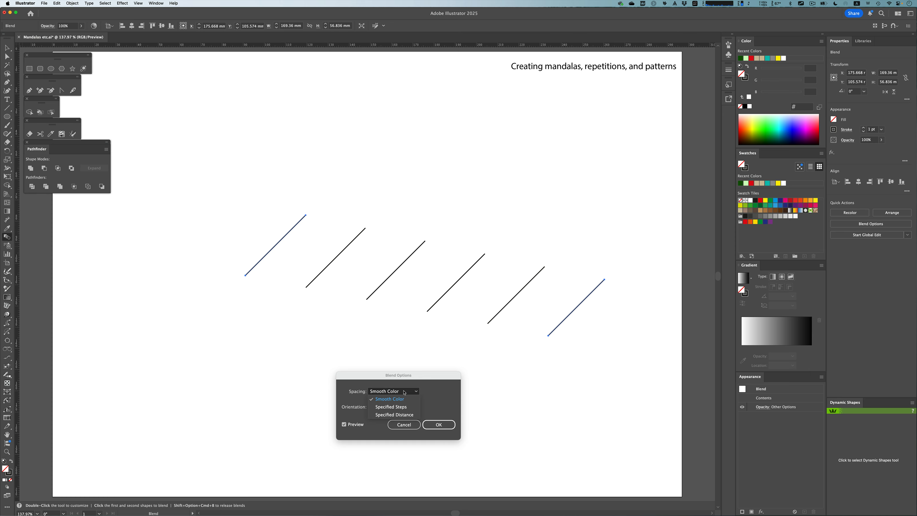
{"action": "left_click", "coordinate": [404, 402]}
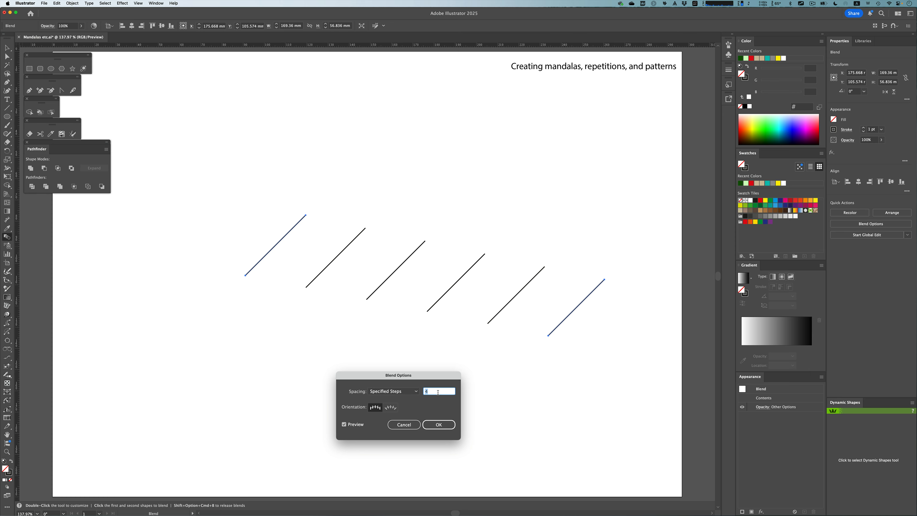
{"action": "key", "text": "Up"}
{"action": "key", "text": "Up"}
{"action": "key", "text": "Up"}
{"action": "key", "text": "Up"}
{"action": "key", "text": "Up"}
{"action": "key", "text": "Up"}
{"action": "key", "text": "Up"}
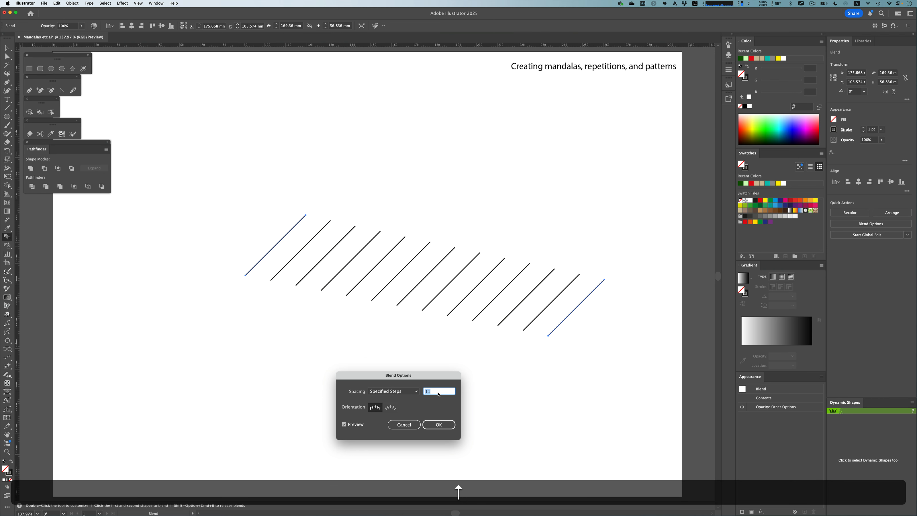
{"action": "key", "text": "Down"}
{"action": "key", "text": "Down"}
{"action": "key", "text": "Down"}
{"action": "key", "text": "Up"}
{"action": "key", "text": "Up"}
{"action": "key", "text": "Up"}
{"action": "key", "text": "Up"}
{"action": "key", "text": "Up"}
{"action": "key", "text": "Up"}
{"action": "key", "text": "Up"}
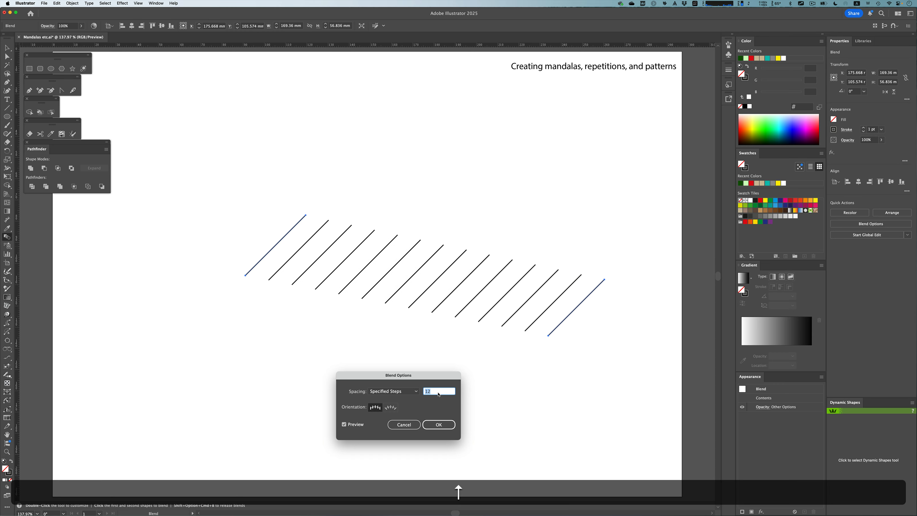
{"action": "left_click", "coordinate": [439, 424]}
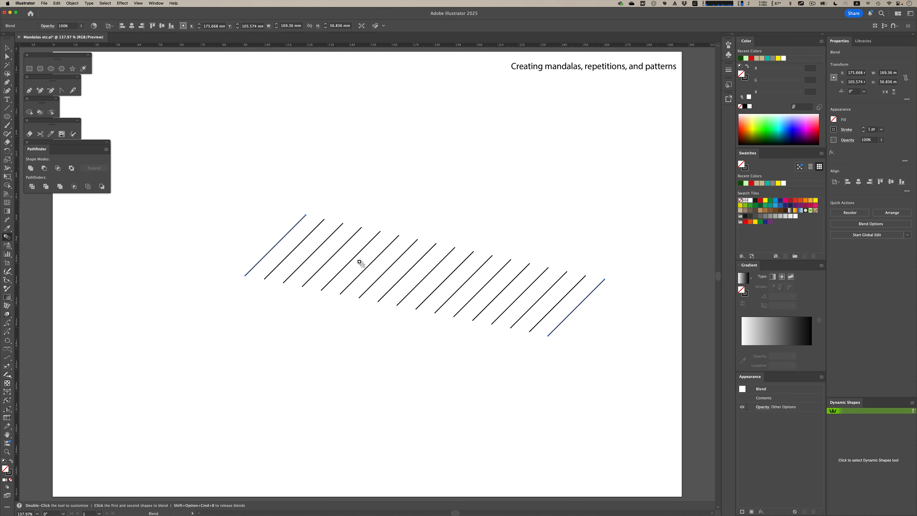
- Add an anchor point near the middle of the blend's first line and another near the middle of its last line
{"action": "key", "text": "a"}
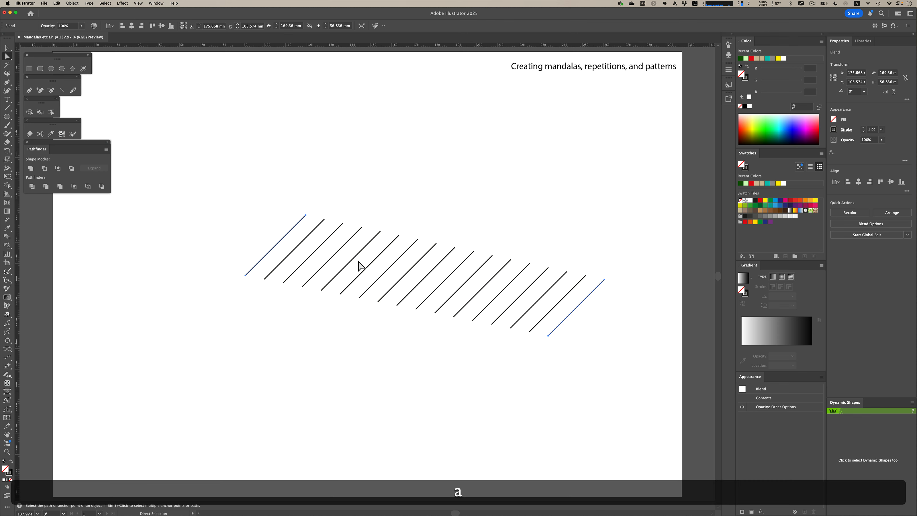
{"action": "key", "text": "p"}
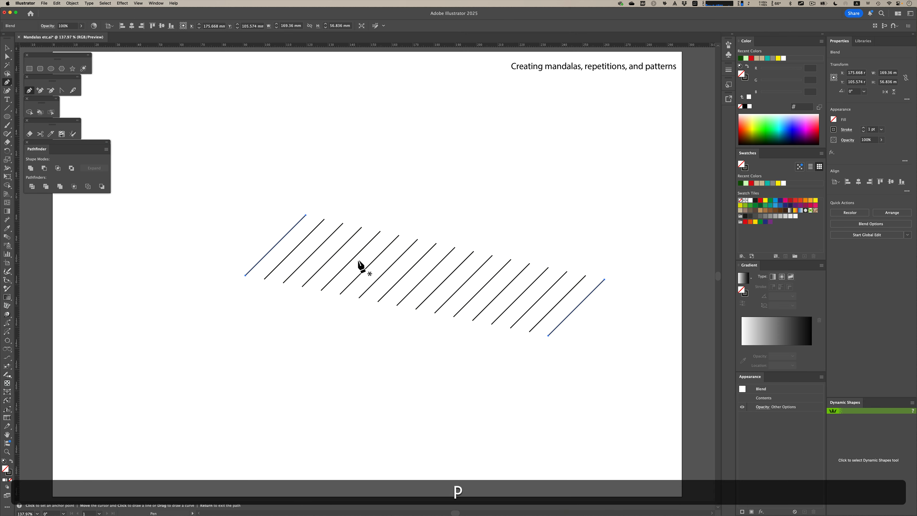
{"action": "left_click", "coordinate": [277, 244]}
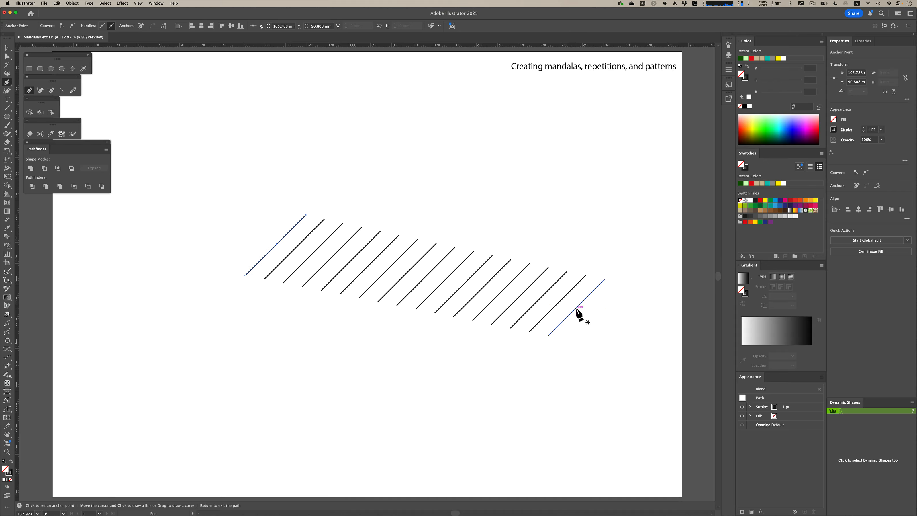
{"action": "key", "text": "a"}
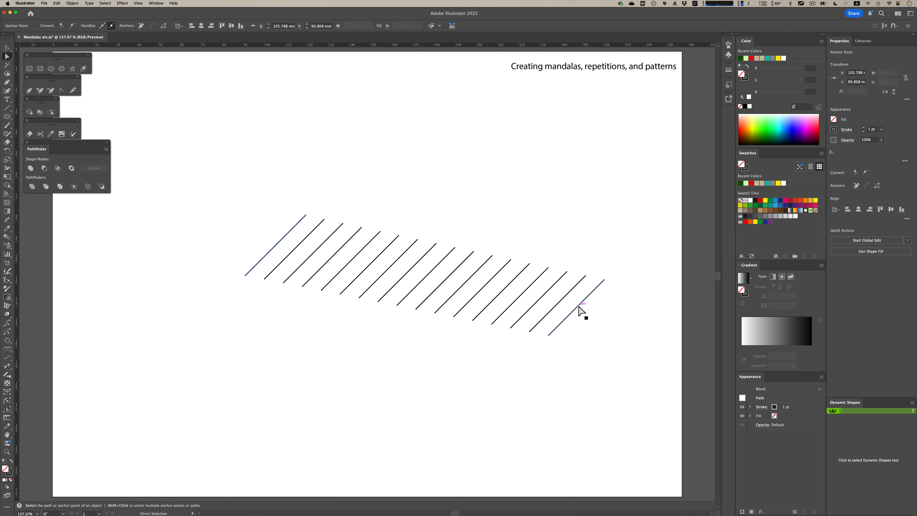
{"action": "left_click", "coordinate": [579, 307]}
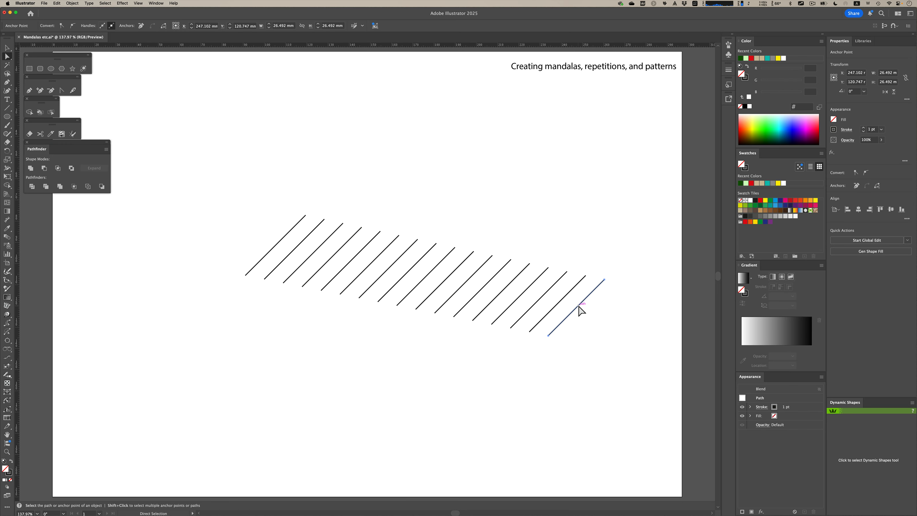
{"action": "key", "text": "p"}
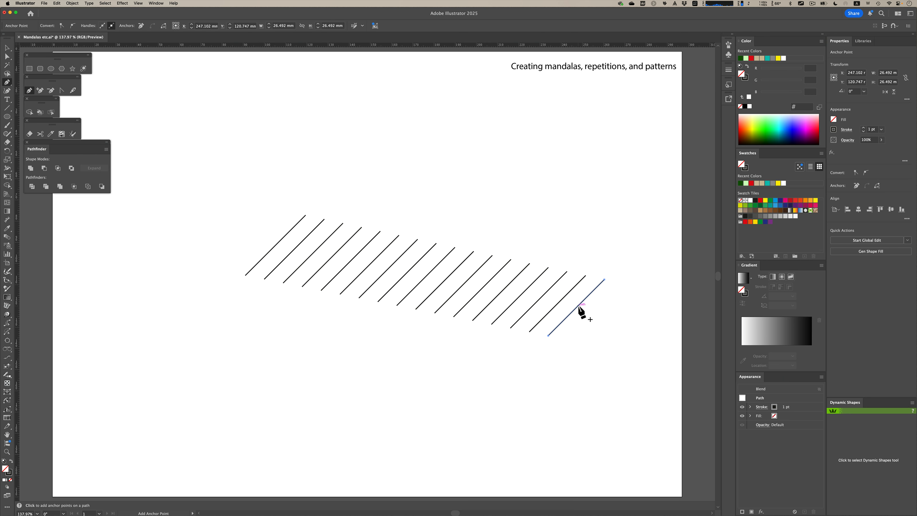
{"action": "left_click", "coordinate": [579, 306]}
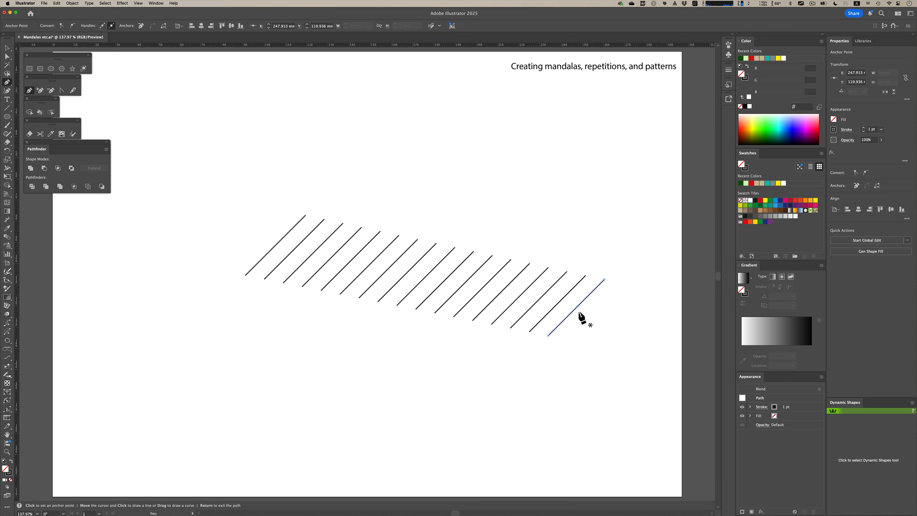
{"action": "key", "text": "a"}
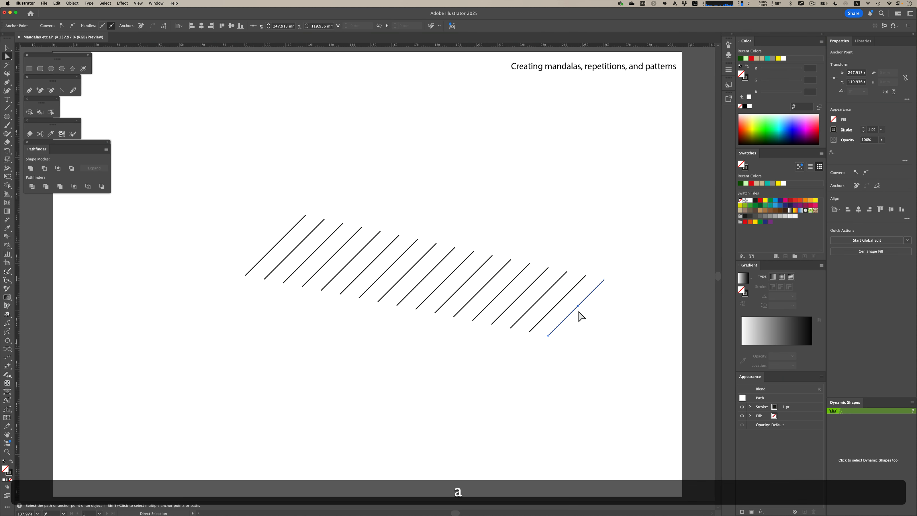
- Bend the blend by moving the last line's middle anchor down and right and the first line's middle anchor up and left
{"action": "left_click_drag", "start_coordinate": [578, 306], "coordinate": [592, 314]}
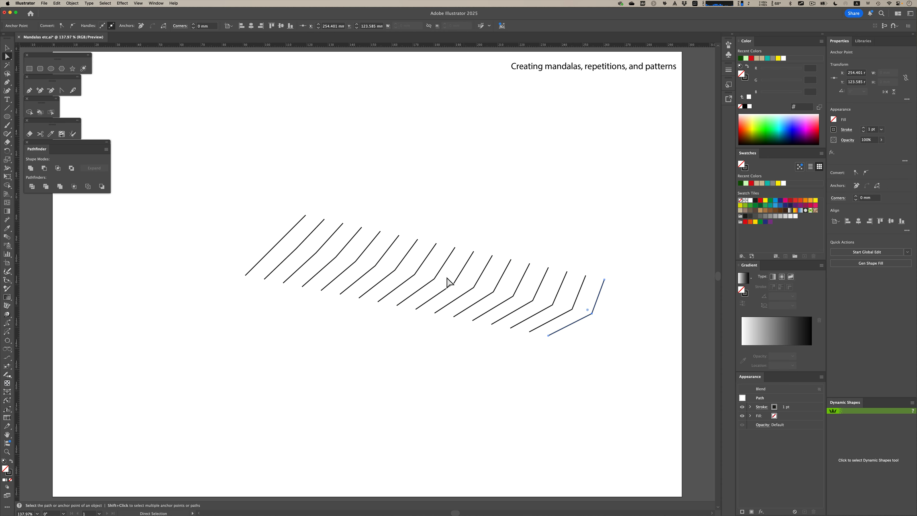
{"action": "left_click", "coordinate": [277, 245]}
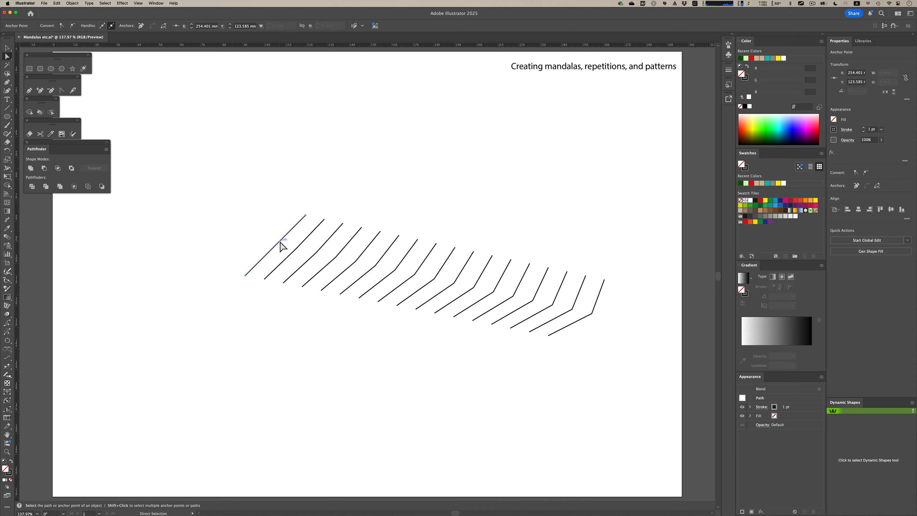
{"action": "left_click_drag", "start_coordinate": [277, 244], "coordinate": [264, 230]}
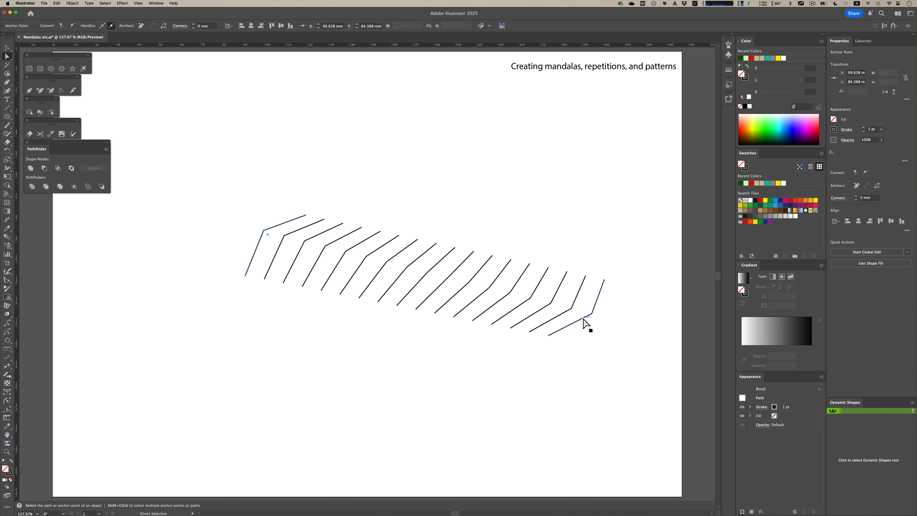
- Undo the line reshaping, the added anchor points and the blend, back to the two separate diagonal lines
{"action": "key", "text": "super+z"}
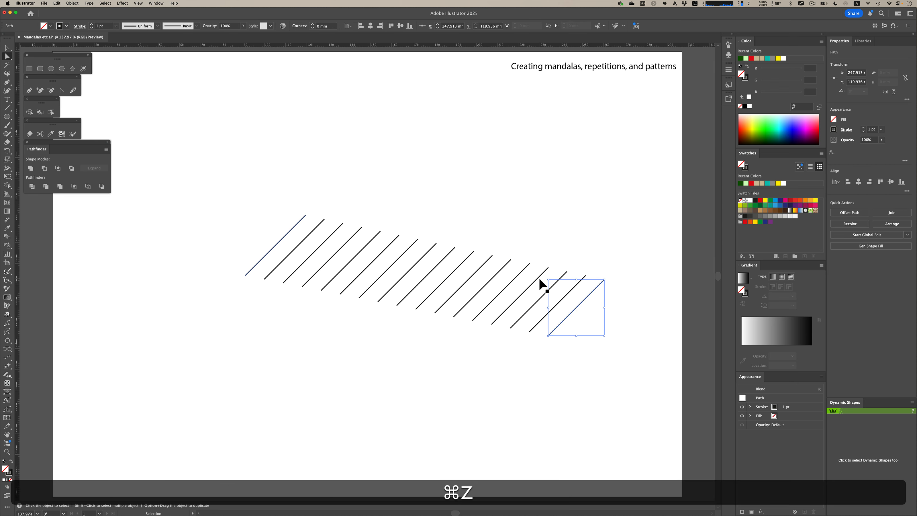
{"action": "key", "text": "a"}
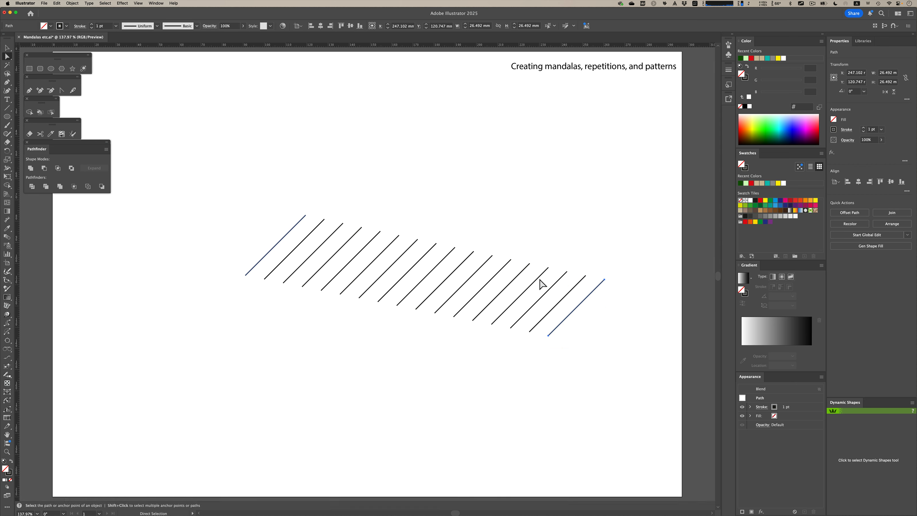
{"action": "key", "text": "super+z"}
{"action": "key", "text": "super+z"}
{"action": "key", "text": "super+z"}
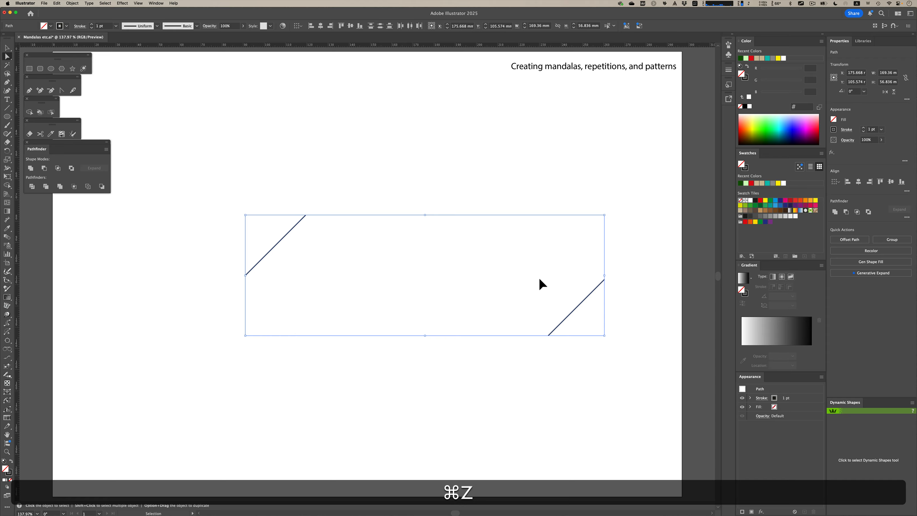
- Blend the two diagonal lines from opposite ends, the first line's upper endpoint to the second line's lower endpoint
{"action": "key", "text": "a"}
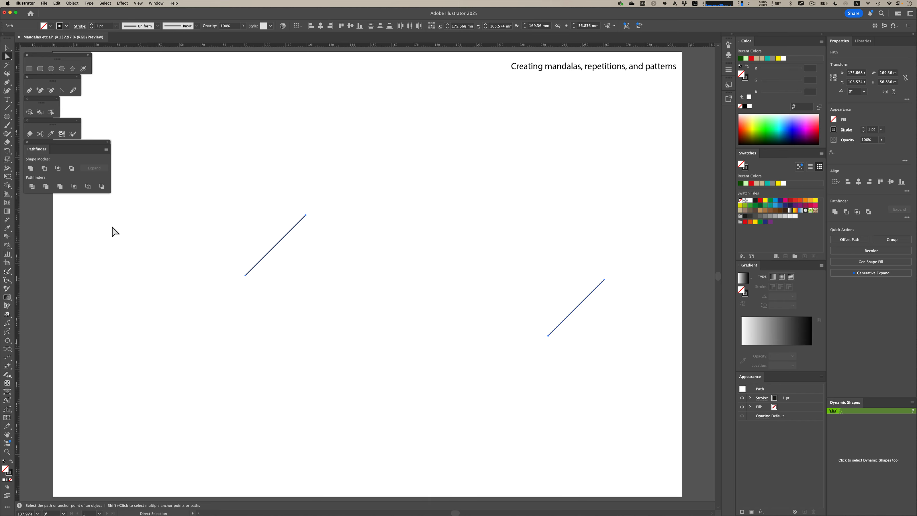
{"action": "left_click", "coordinate": [11, 239]}
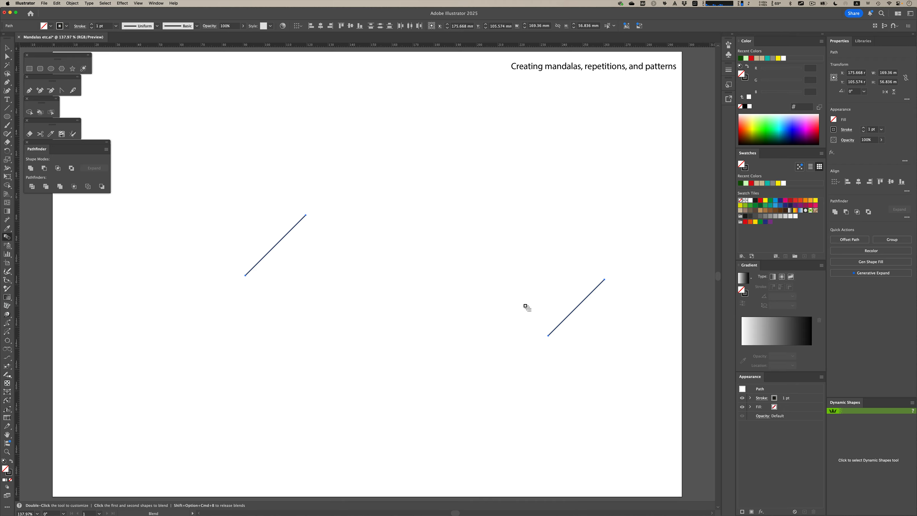
{"action": "left_click", "coordinate": [548, 336]}
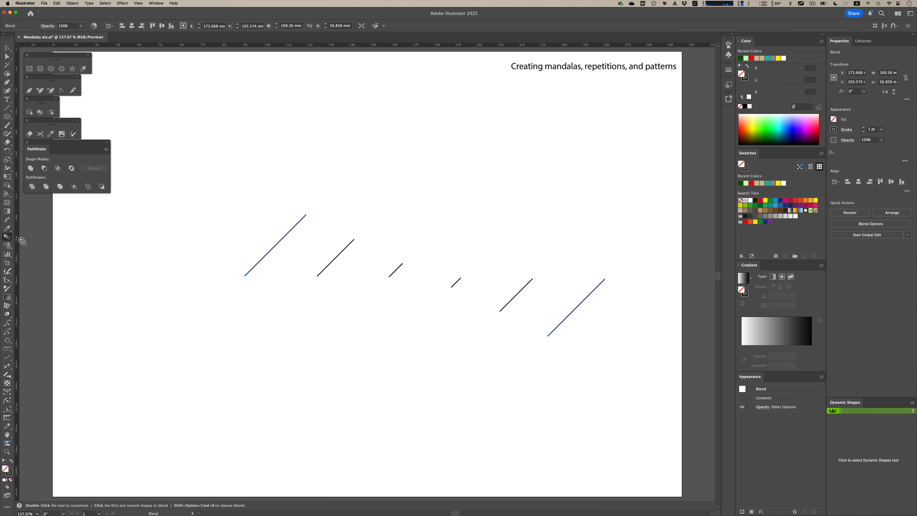
- Set the crossed line blend's spacing to Specified Steps with 25 steps
{"action": "double_click", "coordinate": [7, 237]}
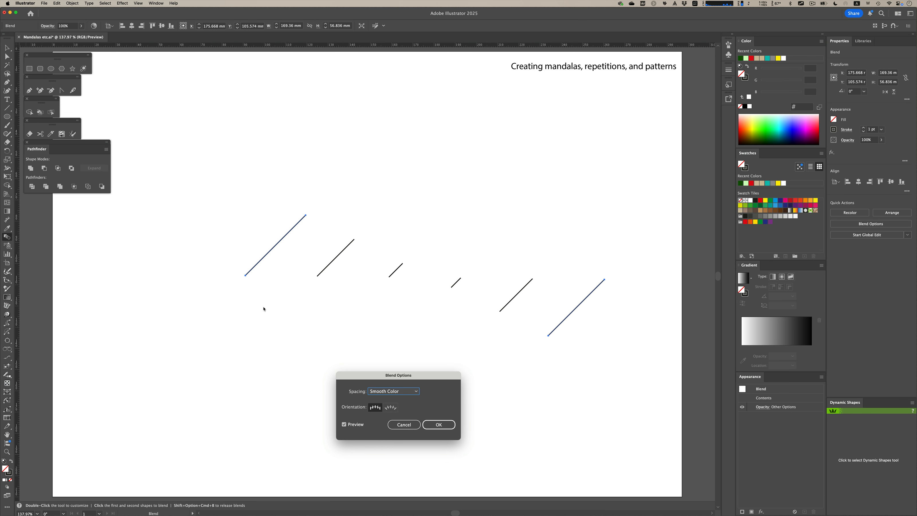
{"action": "left_click", "coordinate": [401, 392]}
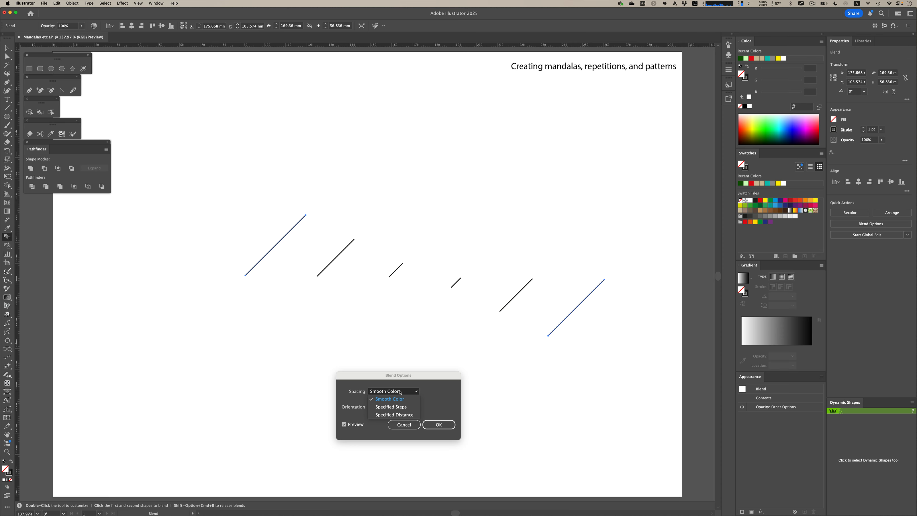
{"action": "left_click", "coordinate": [400, 401]}
{"action": "key", "text": "Up"}
{"action": "key", "text": "Up"}
{"action": "key", "text": "Up"}
{"action": "key", "text": "Up"}
{"action": "key", "text": "Up"}
{"action": "key", "text": "Up"}
{"action": "key", "text": "Up"}
{"action": "key", "text": "Up"}
{"action": "key", "text": "Up"}
{"action": "key", "text": "Up"}
{"action": "key", "text": "Up"}
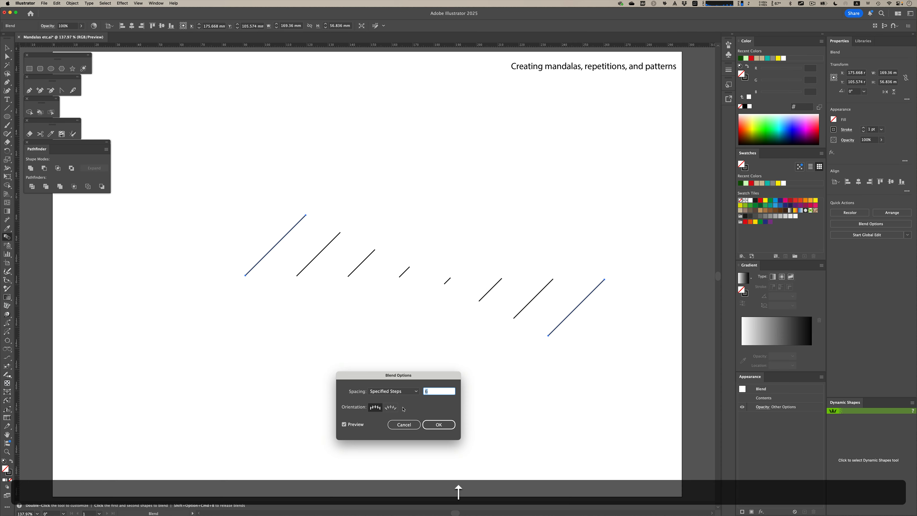
{"action": "key", "text": "Up"}
{"action": "key", "text": "Up"}
{"action": "key", "text": "Up"}
{"action": "key", "text": "Up"}
{"action": "key", "text": "Up"}
{"action": "key", "text": "Up"}
{"action": "key", "text": "Up"}
{"action": "key", "text": "Up"}
{"action": "key", "text": "Up"}
{"action": "key", "text": "Up"}
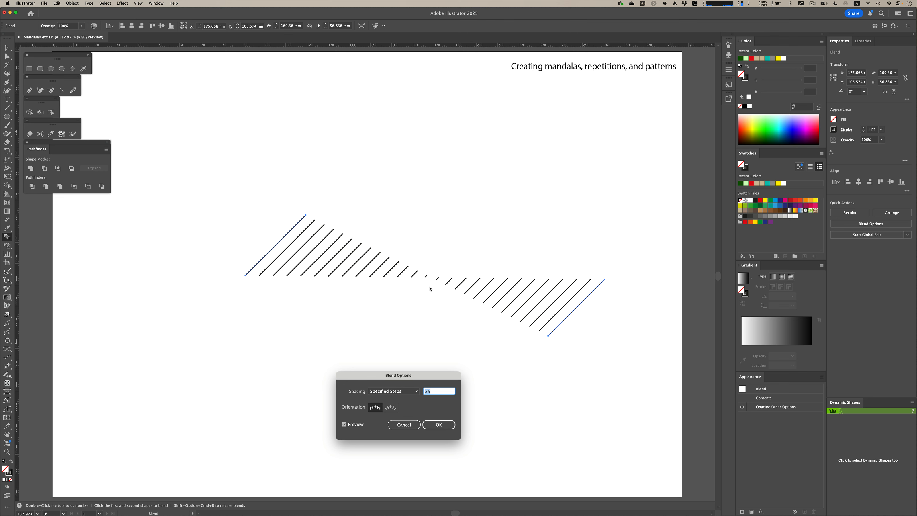
{"action": "key", "text": "Return"}
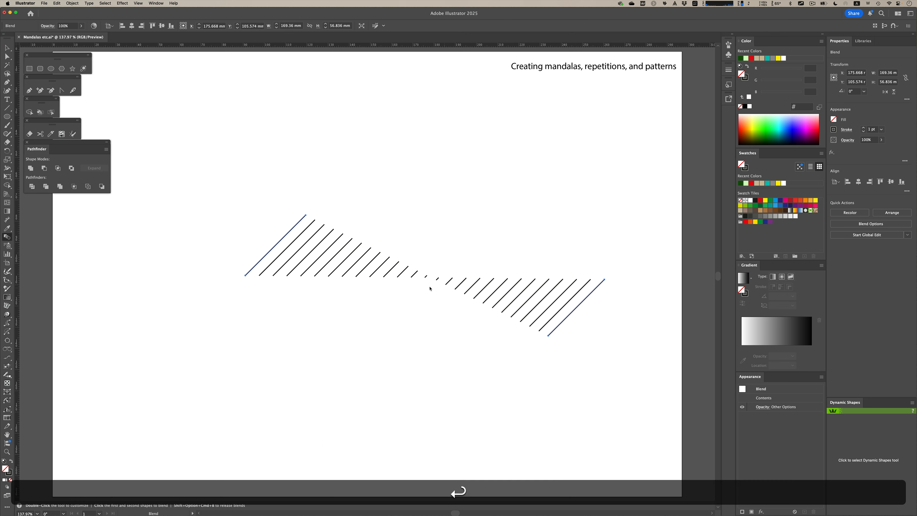
- Move the finished line blend up and left into the upper part of the artboard
{"action": "key", "text": "v"}
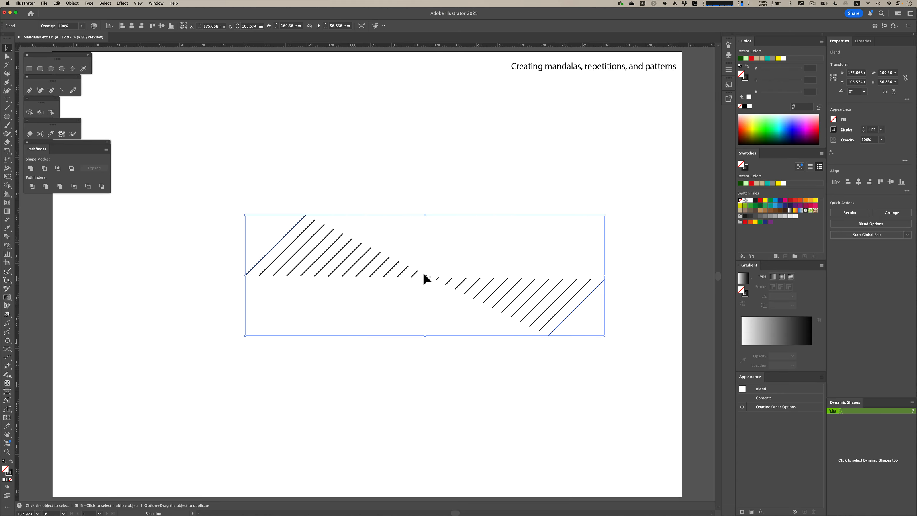
{"action": "left_click_drag", "start_coordinate": [430, 277], "coordinate": [367, 203]}
{"action": "left_click_drag", "start_coordinate": [285, 238], "coordinate": [214, 115]}
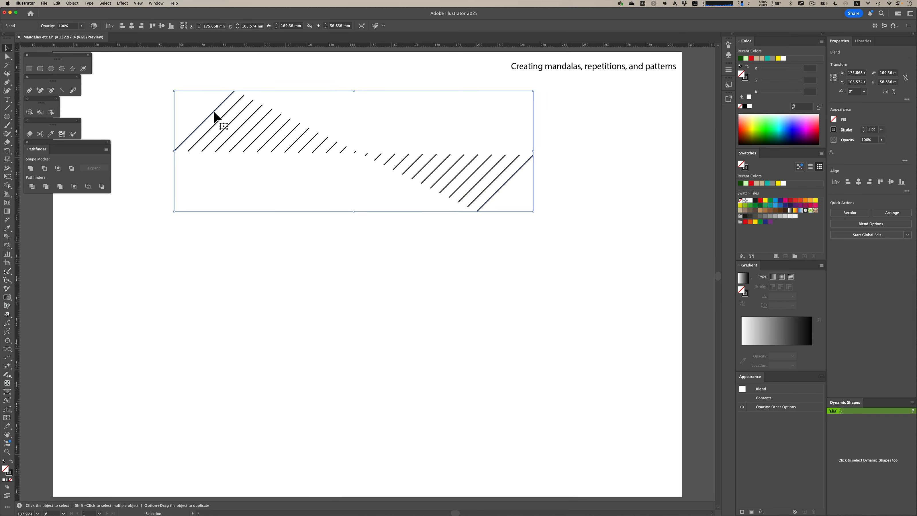
- Draw a rising curve about 65 mm wide in the artboard's lower left with the Pen tool, starting from a horizontal direction handle
{"action": "key", "text": "p"}
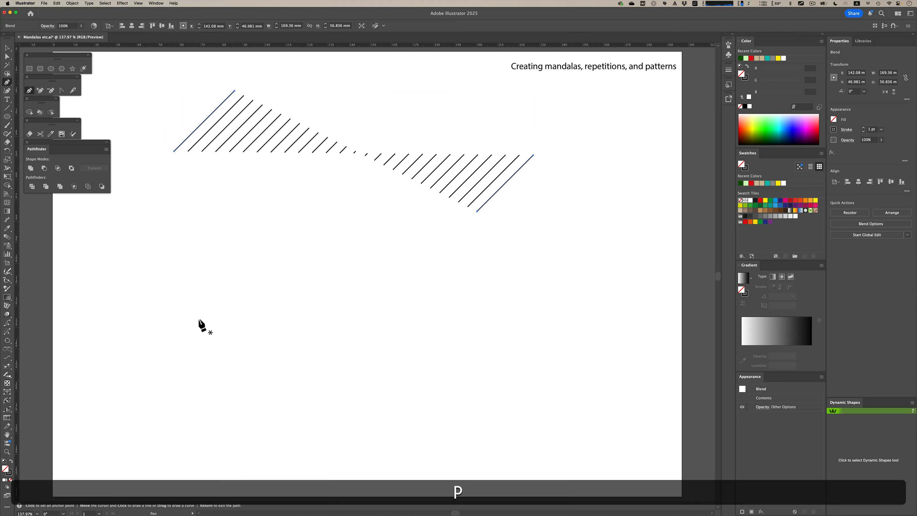
{"action": "left_click_drag", "start_coordinate": [175, 401], "coordinate": [216, 401]}
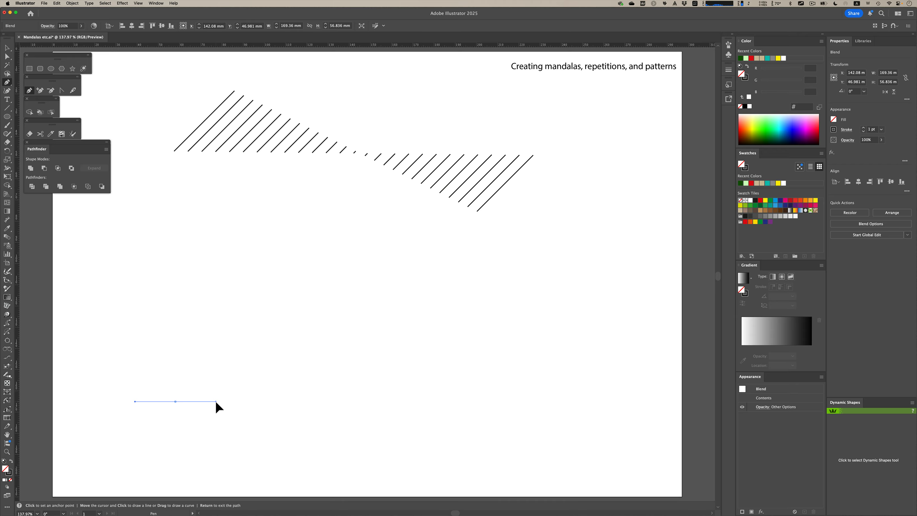
{"action": "left_click", "coordinate": [314, 333]}
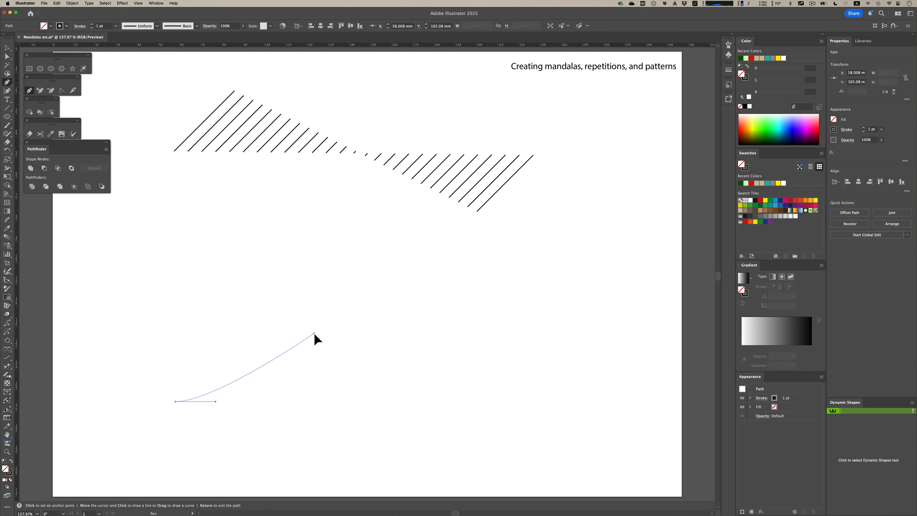
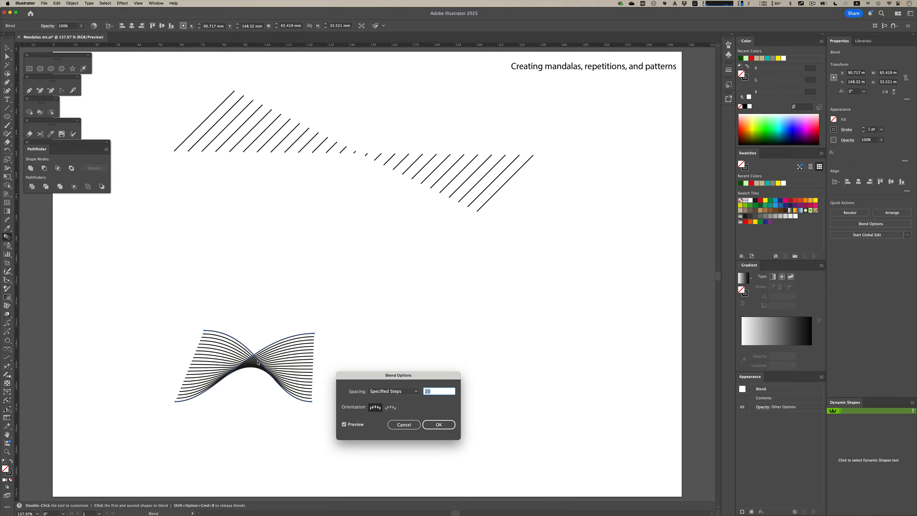
- Apply 20 specified steps to the blend of the two curves and move it up and left, below the line blend
{"action": "left_click", "coordinate": [435, 425]}
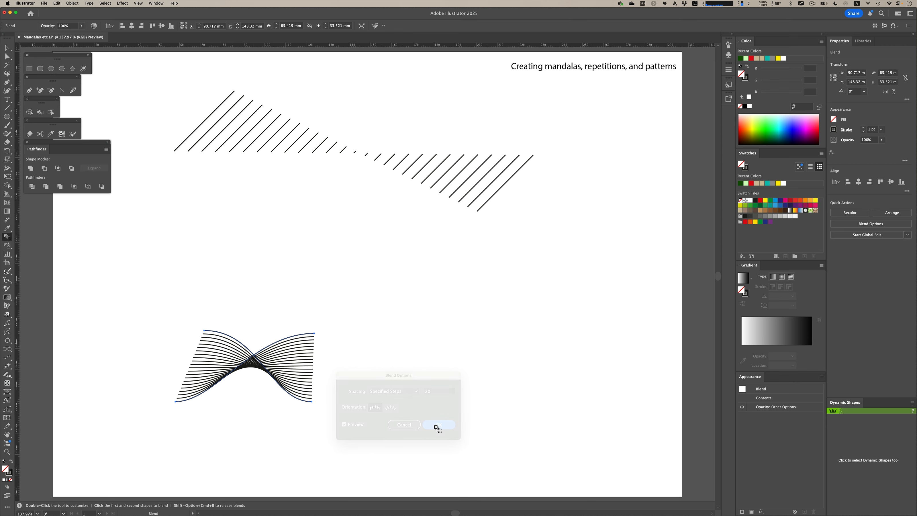
{"action": "key", "text": "a"}
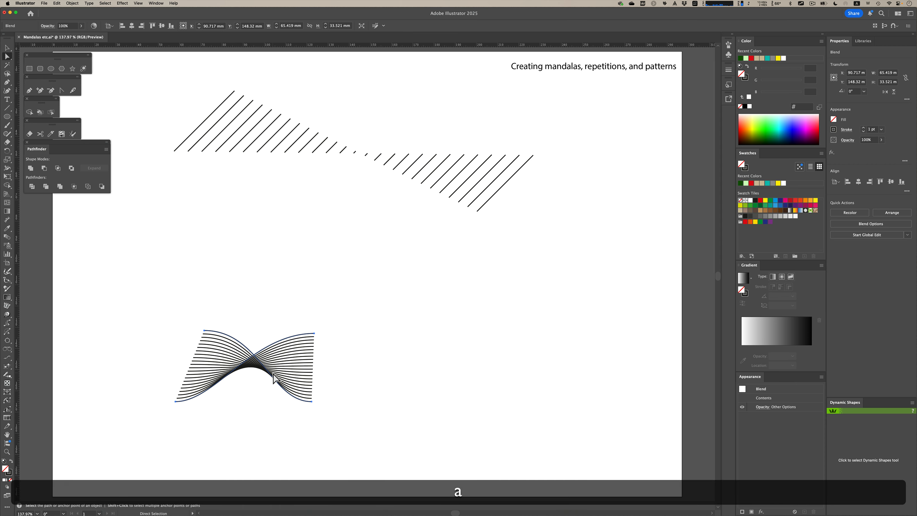
{"action": "key", "text": "v"}
{"action": "left_click_drag", "start_coordinate": [257, 364], "coordinate": [187, 253]}
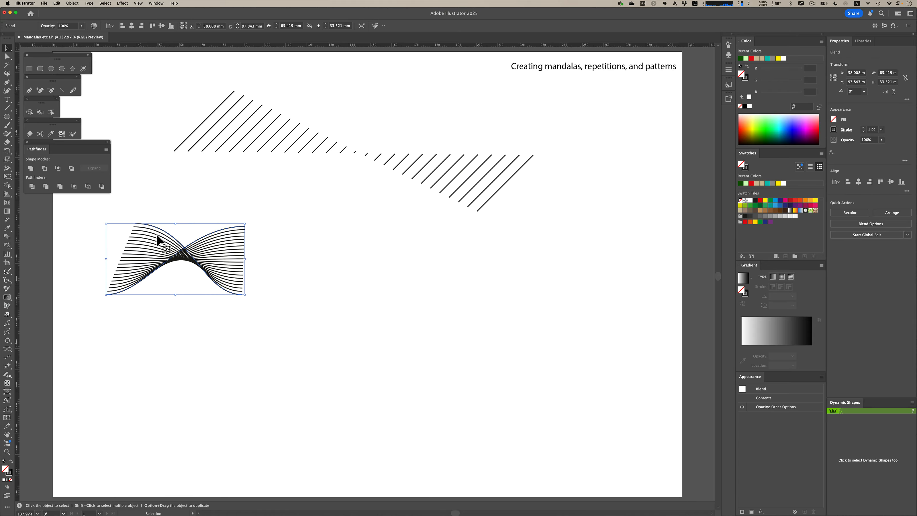
- Reshape the curve blend by raising its upper-left anchor slightly and tilting that anchor's right direction handle downward
{"action": "key", "text": "a"}
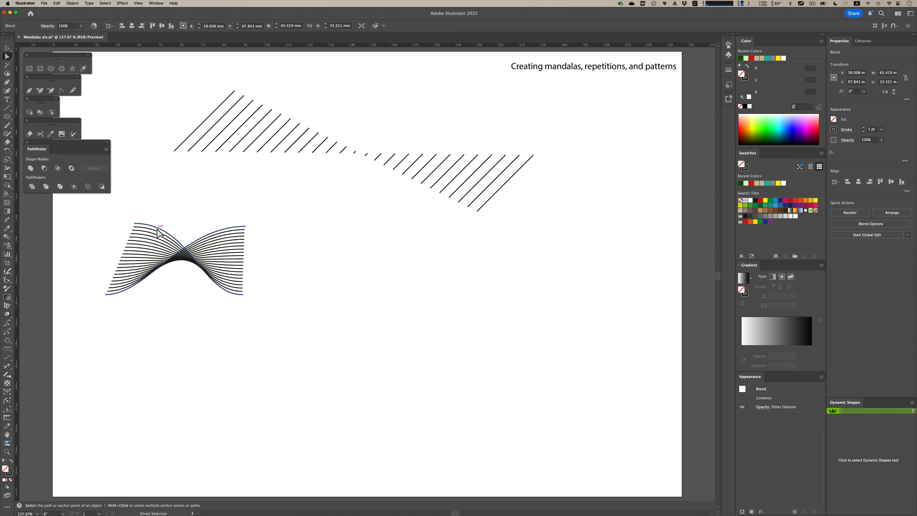
{"action": "left_click", "coordinate": [135, 223]}
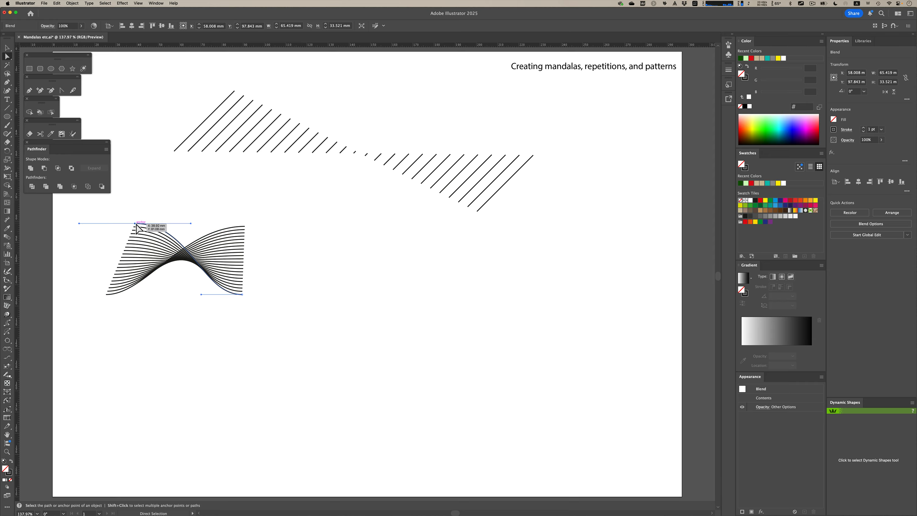
{"action": "left_click_drag", "start_coordinate": [136, 224], "coordinate": [141, 209]}
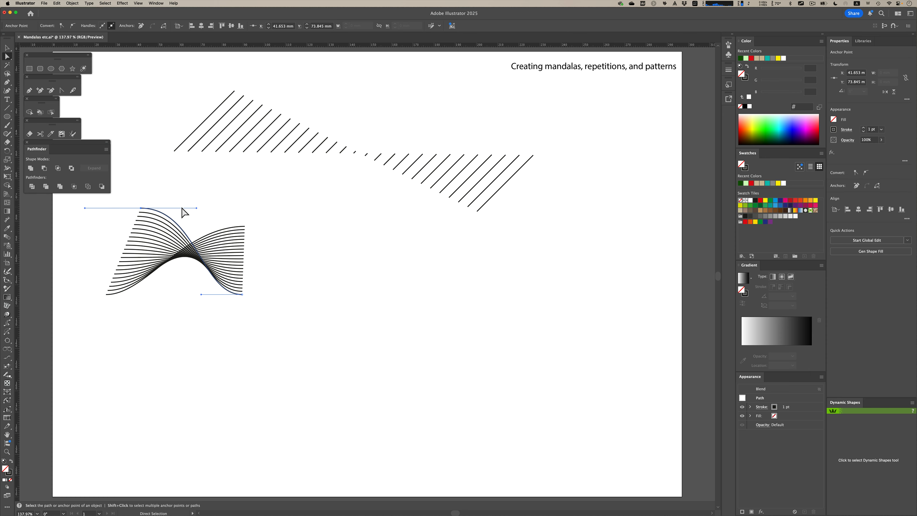
{"action": "left_click_drag", "start_coordinate": [196, 209], "coordinate": [178, 224]}
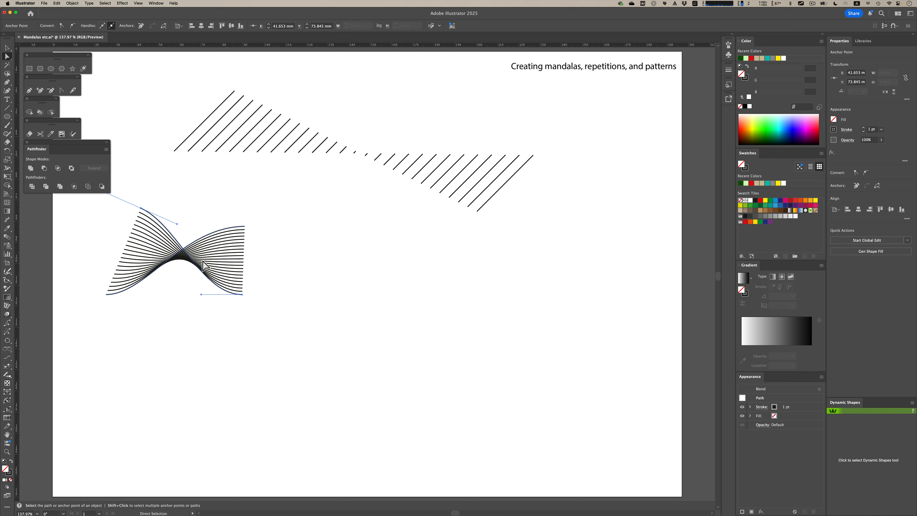
- Draw a circle about 41 mm in diameter right of the curve blend and duplicate it about 20.5 mm straight down
{"action": "left_click", "coordinate": [51, 69]}
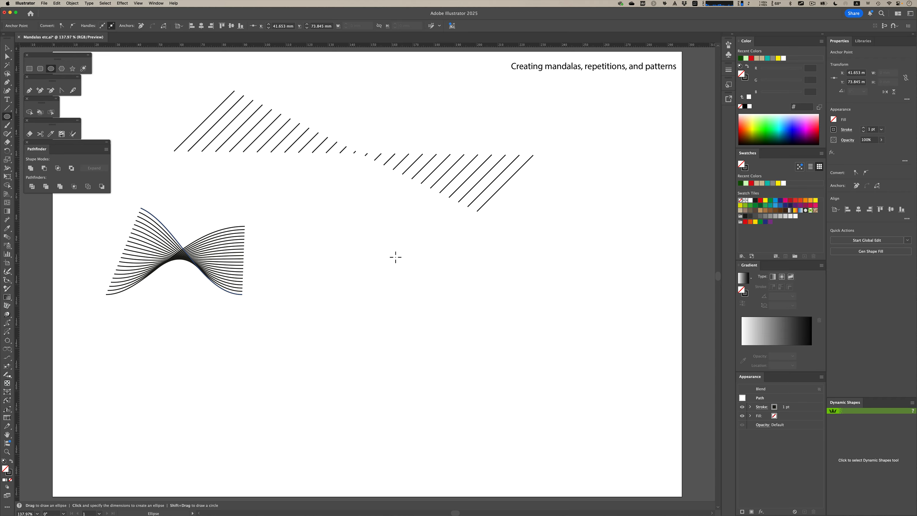
{"action": "left_click_drag", "start_coordinate": [393, 254], "coordinate": [445, 345]}
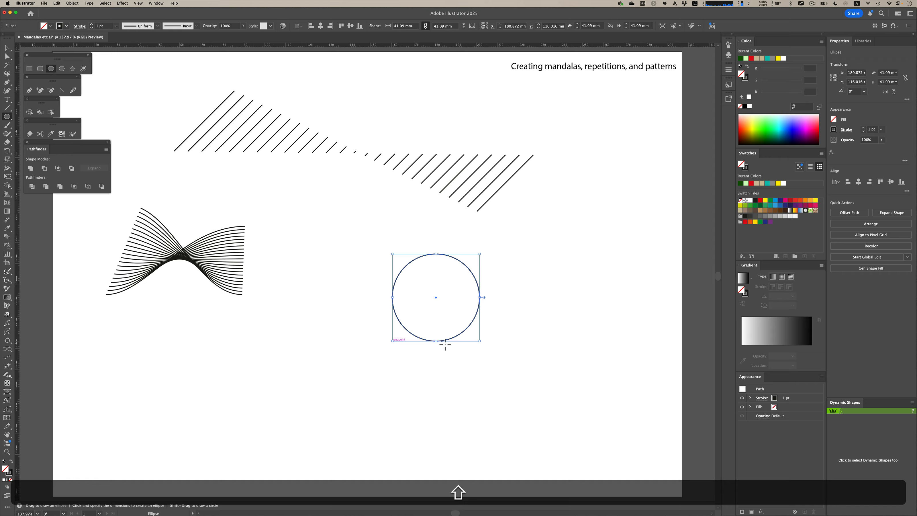
{"action": "key", "text": "v"}
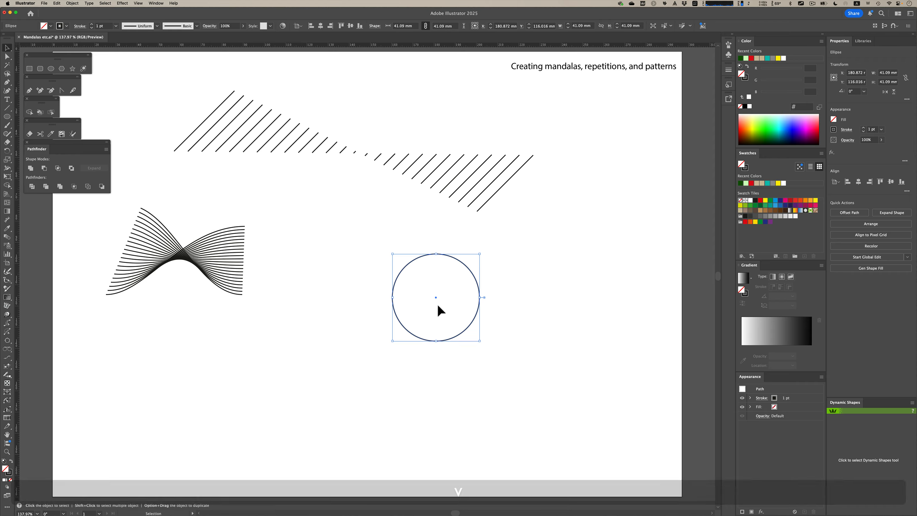
{"action": "left_click_drag", "start_coordinate": [436, 299], "coordinate": [440, 344]}
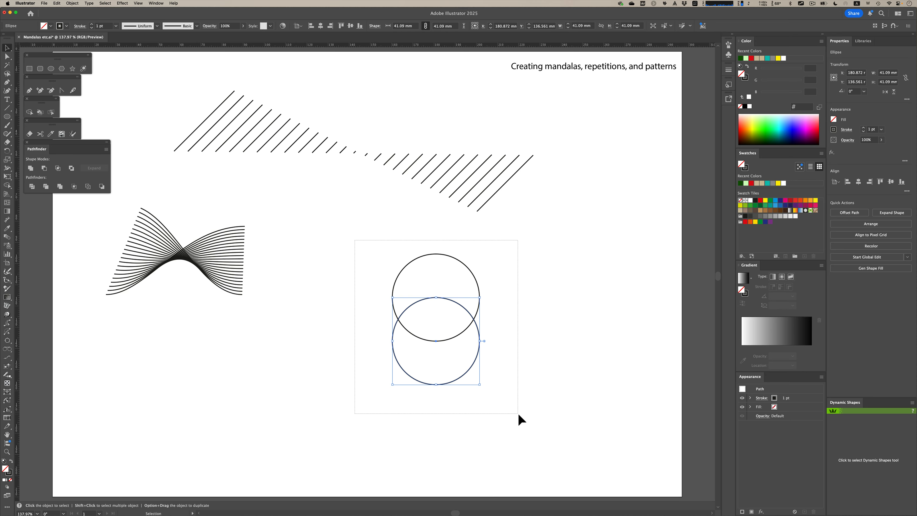
- Select both overlapping circles and reduce them to their shared lens shape with the Pathfinder Intersect operation
{"action": "left_click_drag", "start_coordinate": [517, 412], "coordinate": [518, 412]}
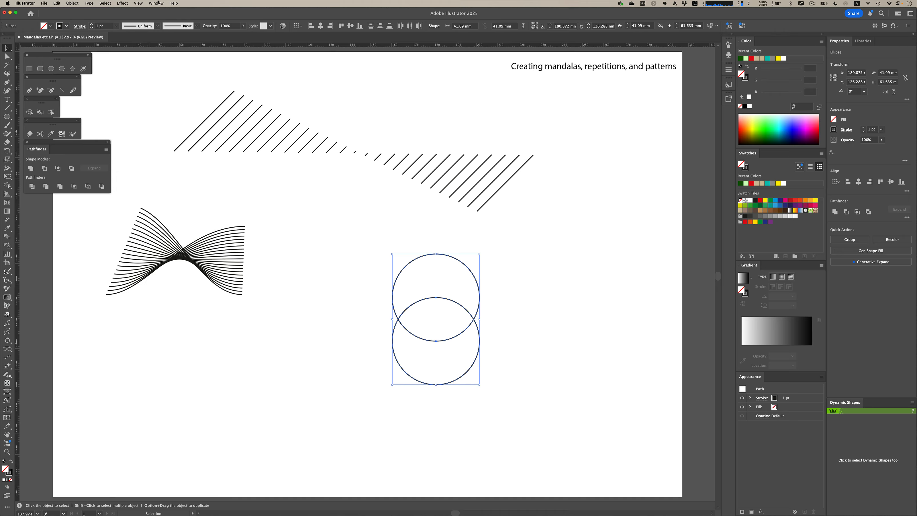
{"action": "left_click", "coordinate": [157, 3]}
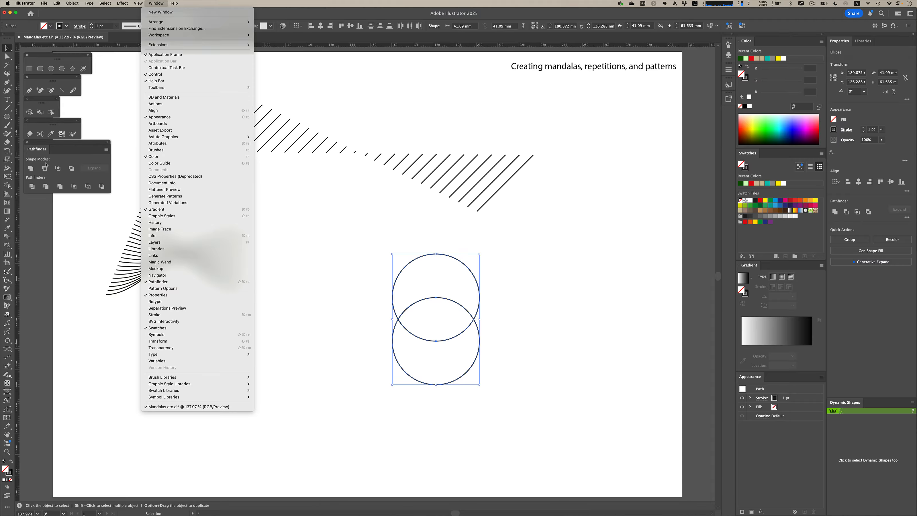
{"action": "left_click", "coordinate": [63, 148]}
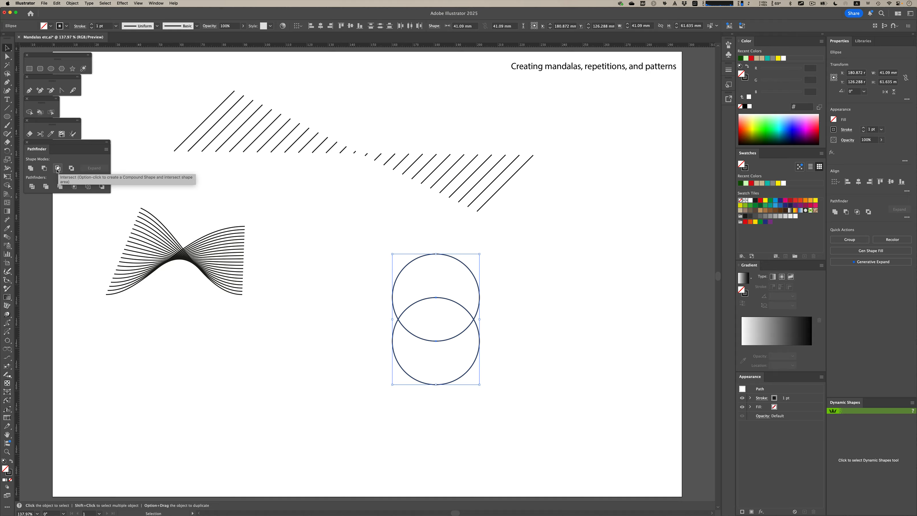
{"action": "left_click", "coordinate": [57, 168]}
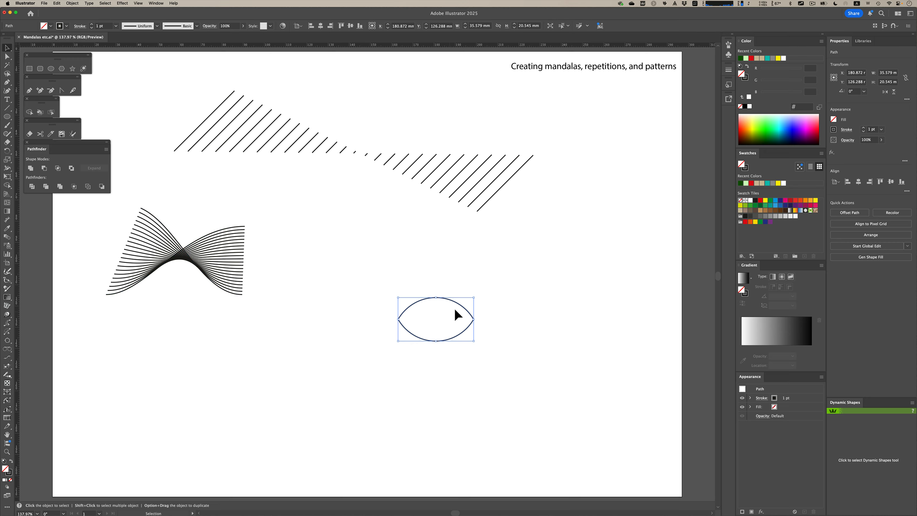
- Move the lens shape about 42 mm left and rotate a copy about 25° clockwise around its centre
{"action": "left_click_drag", "start_coordinate": [463, 308], "coordinate": [376, 308]}
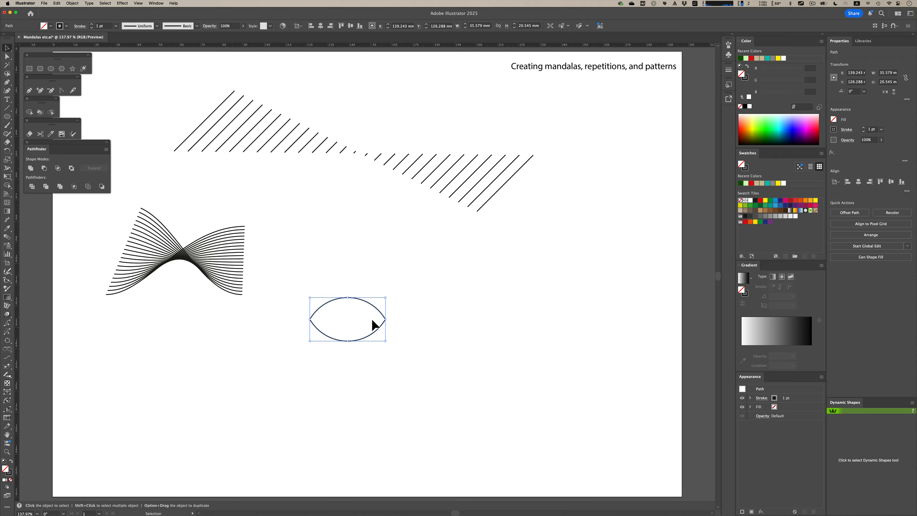
{"action": "key", "text": "r"}
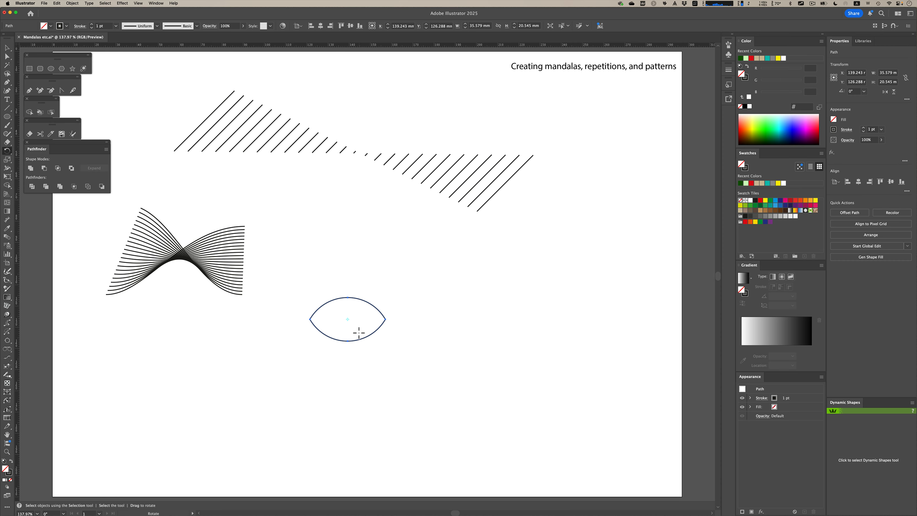
{"action": "left_click_drag", "start_coordinate": [391, 328], "coordinate": [365, 328]}
{"action": "key", "text": "cmd+z"}
{"action": "left_click_drag", "start_coordinate": [397, 327], "coordinate": [386, 343]}
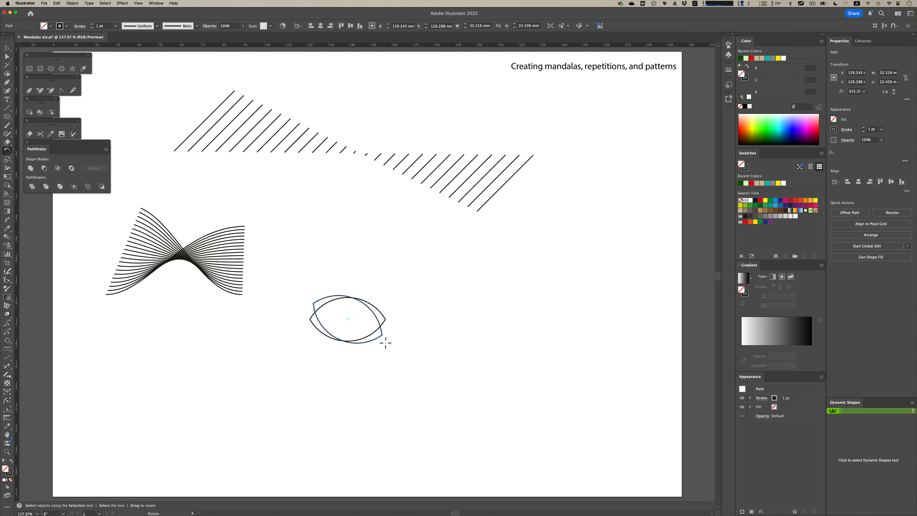
- Repeat the rotated copy of the lens six times to form a full rosette
{"action": "key", "text": "v"}
{"action": "key", "text": "super+d"}
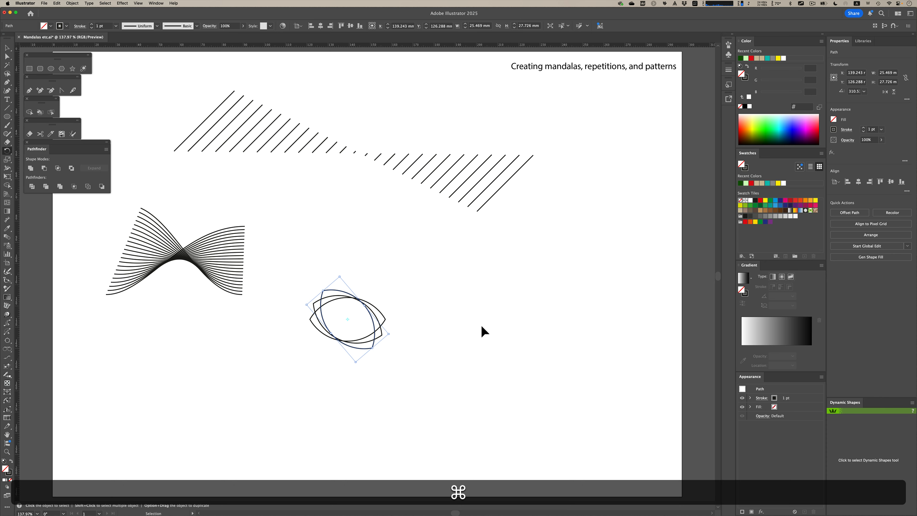
{"action": "key", "text": "super+d"}
{"action": "key", "text": "super+d"}
{"action": "key", "text": "super+d"}
{"action": "key", "text": "super+d"}
{"action": "key", "text": "super+d"}
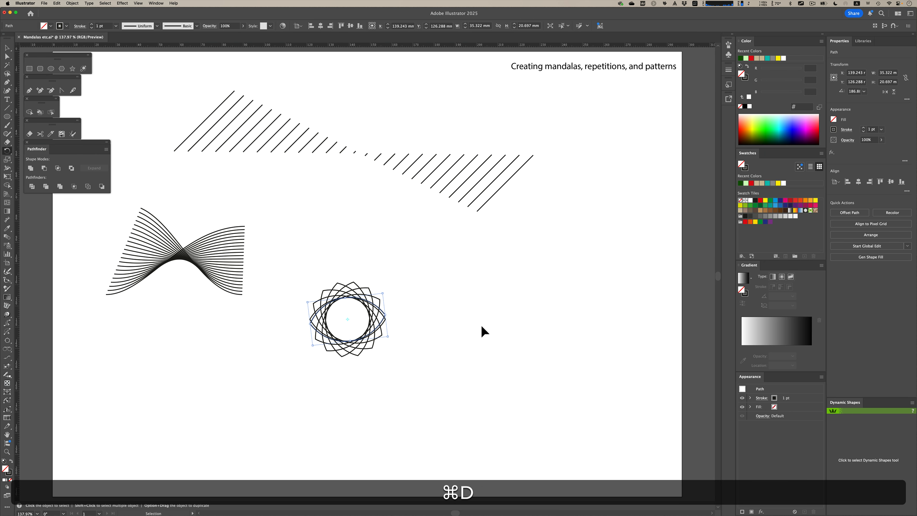
{"action": "key", "text": "r"}
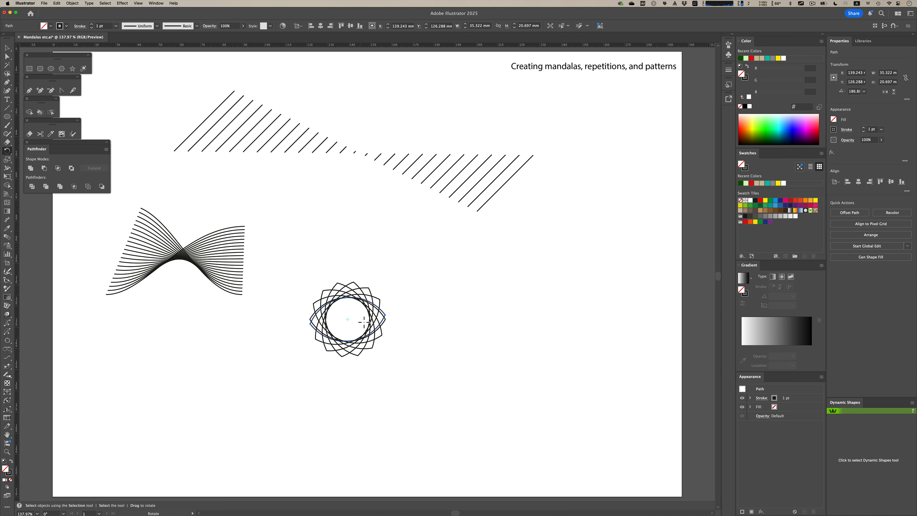
- Draw a tall, narrow rectangle about 6.5 by 69.5 mm to the right of the lens rosette
{"action": "left_click", "coordinate": [29, 68]}
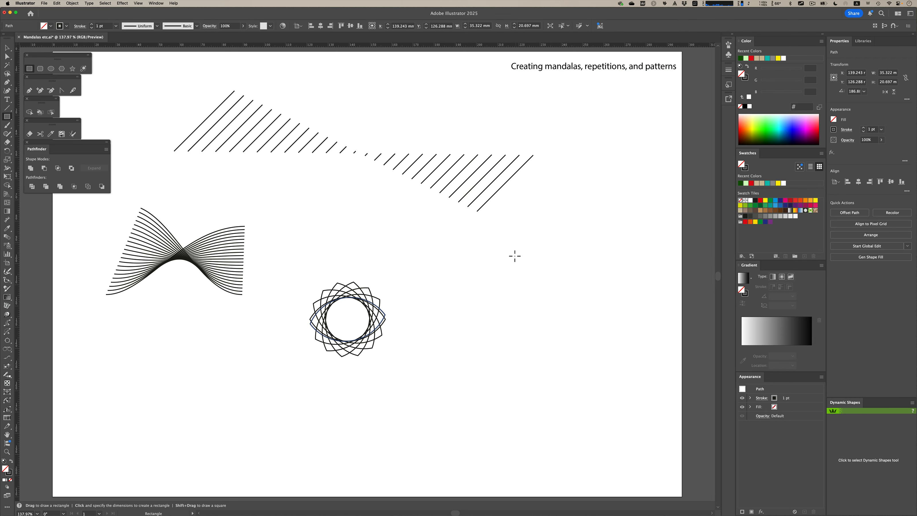
{"action": "left_click_drag", "start_coordinate": [515, 243], "coordinate": [530, 391]}
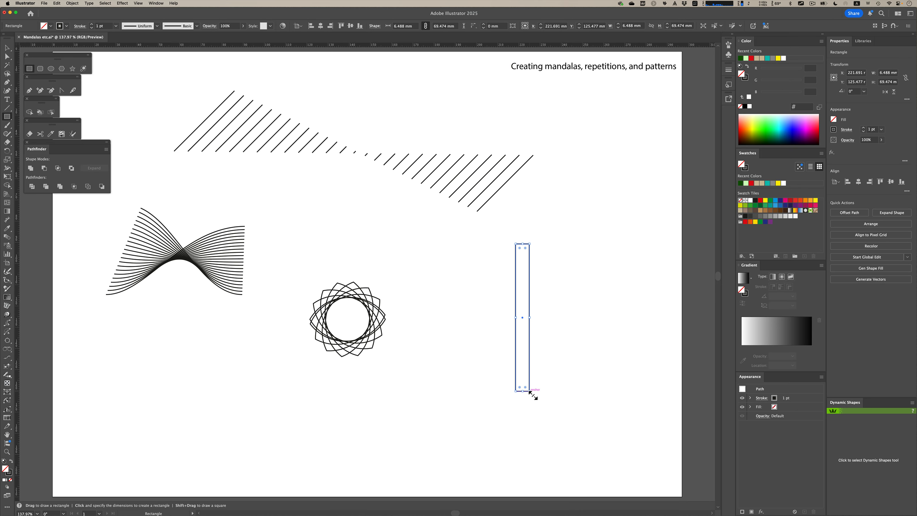
{"action": "key", "text": "v"}
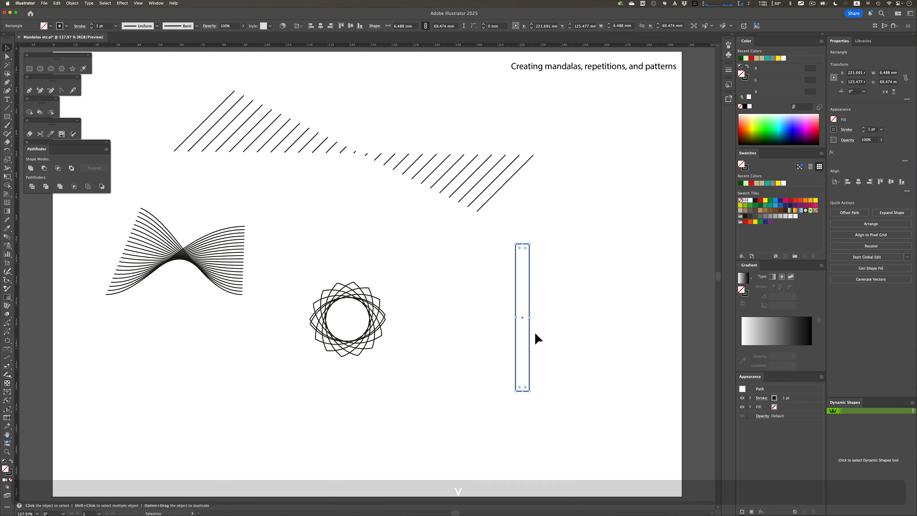
- Create a copy of the narrow rectangle rotated 5° around its centre
{"action": "key", "text": "r"}
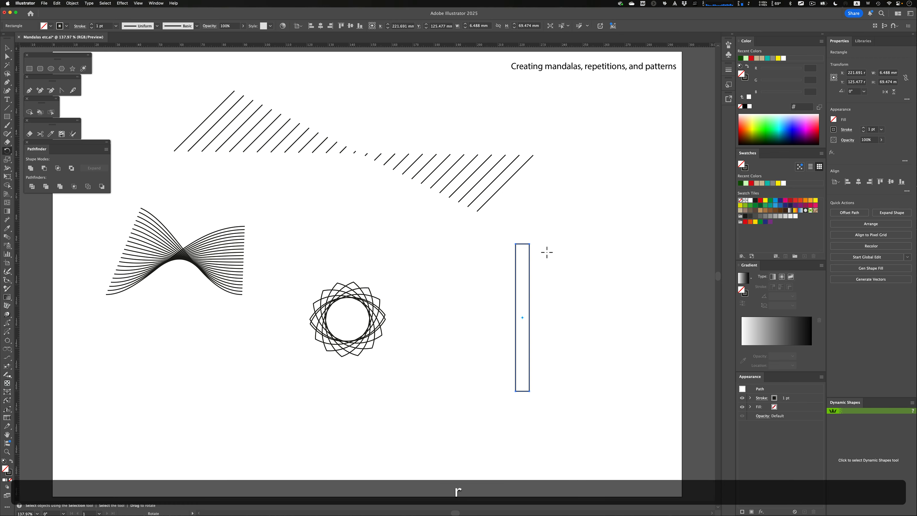
{"action": "key", "text": "super"}
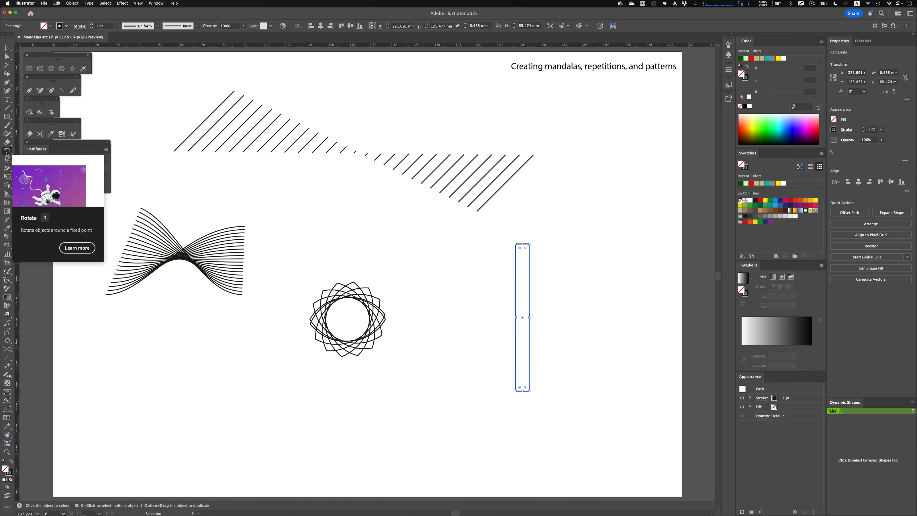
{"action": "double_click", "coordinate": [7, 153]}
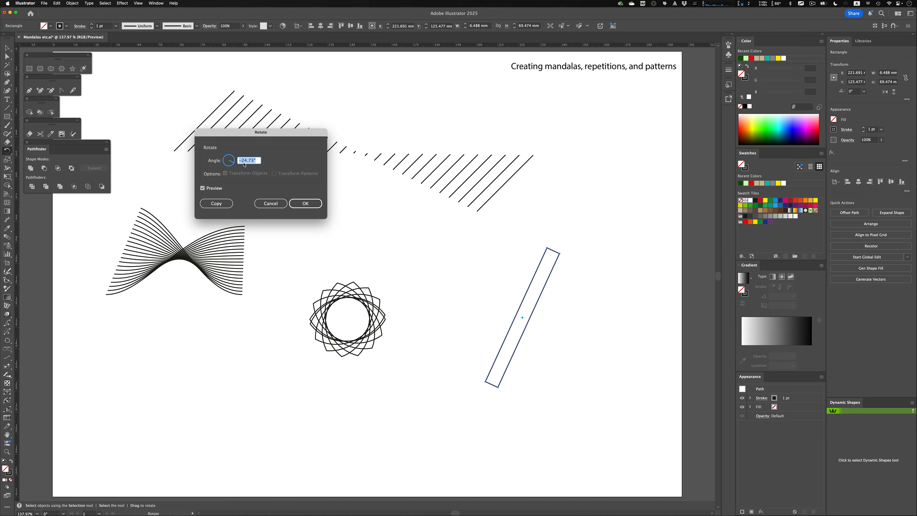
{"action": "type", "text": "5"}
{"action": "key", "text": "Tab"}
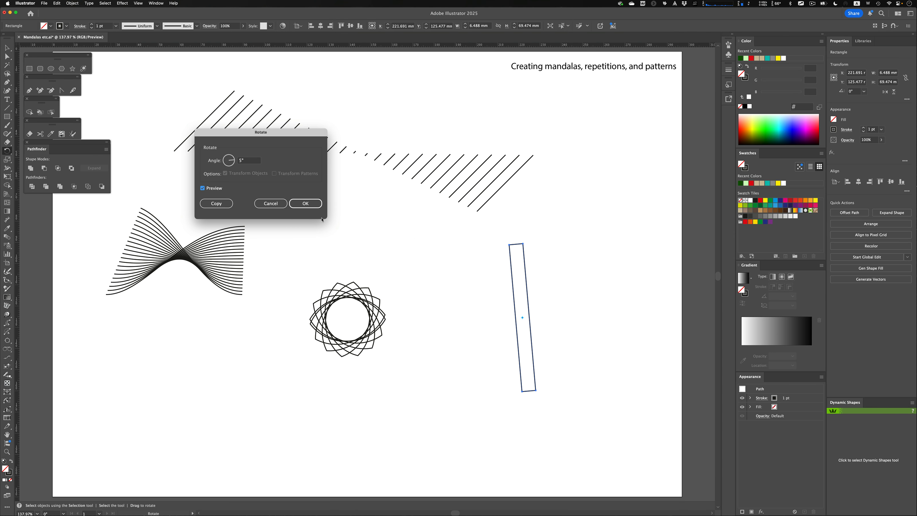
{"action": "left_click", "coordinate": [217, 203]}
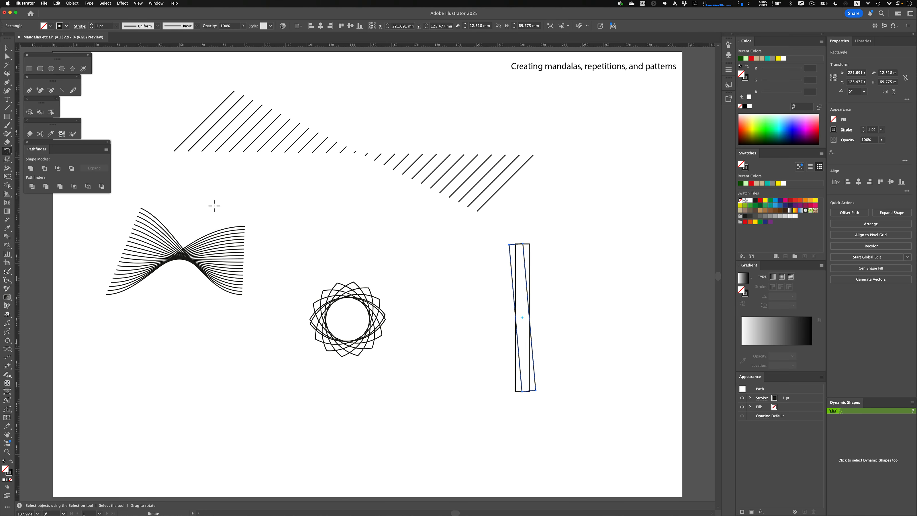
- Repeat the 5° rotated copy of the rectangle until the copies fill a complete circular pattern
{"action": "key", "text": "super"}
{"action": "key", "text": "super+d"}
{"action": "key", "text": "super+d"}
{"action": "key", "text": "super+d"}
{"action": "key", "text": "super+d"}
{"action": "key", "text": "super+d"}
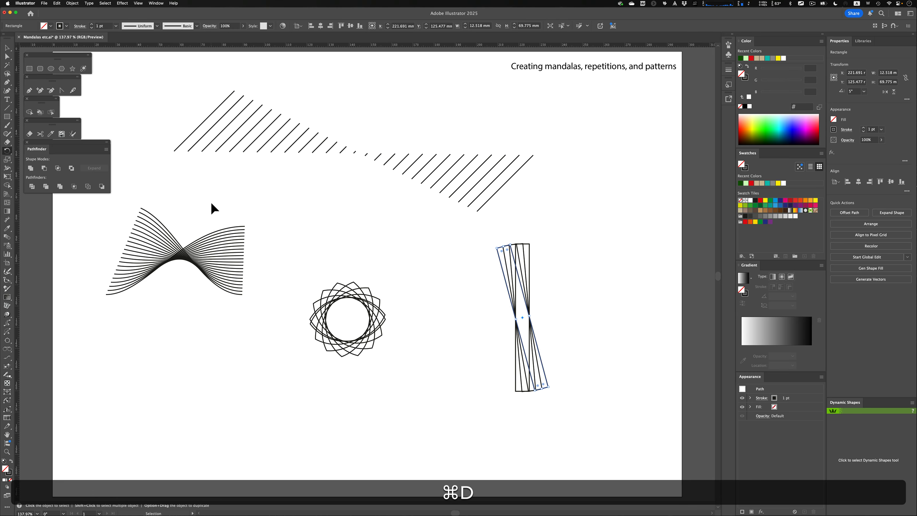
{"action": "key", "text": "super+d"}
{"action": "key", "text": "super+d"}
{"action": "key", "text": "super+d"}
{"action": "key", "text": "super+d"}
{"action": "key", "text": "super+d"}
{"action": "key", "text": "super+d"}
{"action": "key", "text": "super+d"}
{"action": "key", "text": "super+d"}
{"action": "key", "text": "super+d"}
{"action": "key", "text": "super+d"}
{"action": "key", "text": "super+d"}
{"action": "key", "text": "super+d"}
{"action": "key", "text": "super+d"}
{"action": "key", "text": "super+d"}
{"action": "key", "text": "super+d"}
{"action": "key", "text": "super+d"}
{"action": "key", "text": "super+d"}
{"action": "key", "text": "super+d"}
{"action": "key", "text": "super+d"}
{"action": "key", "text": "super+d"}
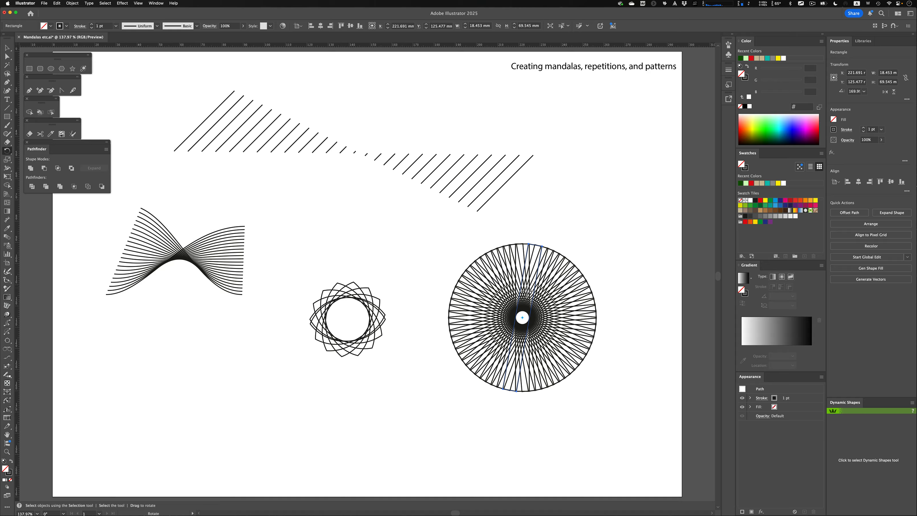
{"action": "left_click_drag", "start_coordinate": [527, 291], "coordinate": [530, 273]}
{"action": "key", "text": "v"}
{"action": "left_click", "coordinate": [7, 152]}
- Duplicate the A4 artboard together with its artwork, placing the copy directly right of the original
{"action": "key", "text": "super+minus"}
{"action": "key", "text": "super+minus"}
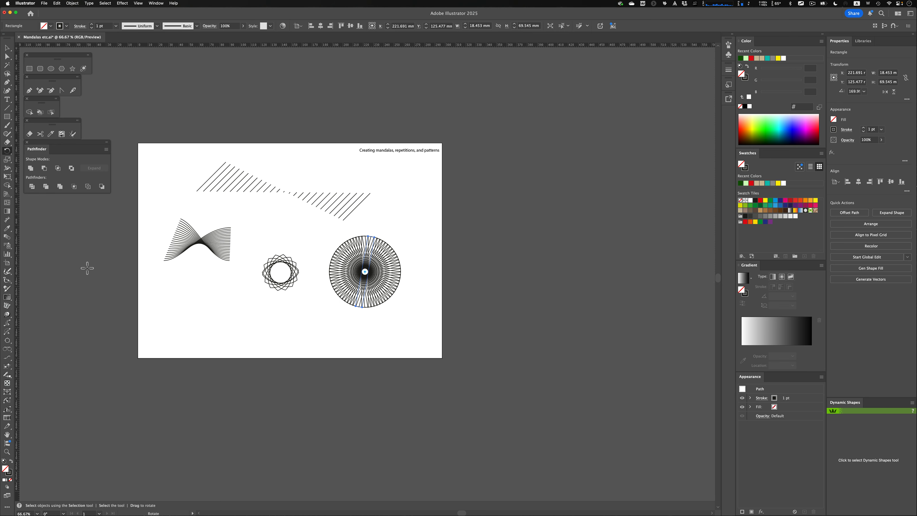
{"action": "key", "text": "v"}
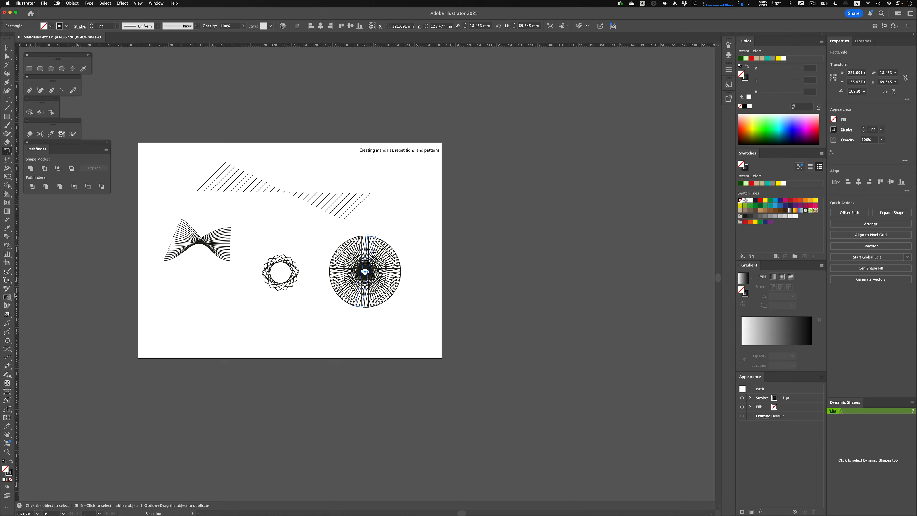
{"action": "left_click", "coordinate": [9, 265]}
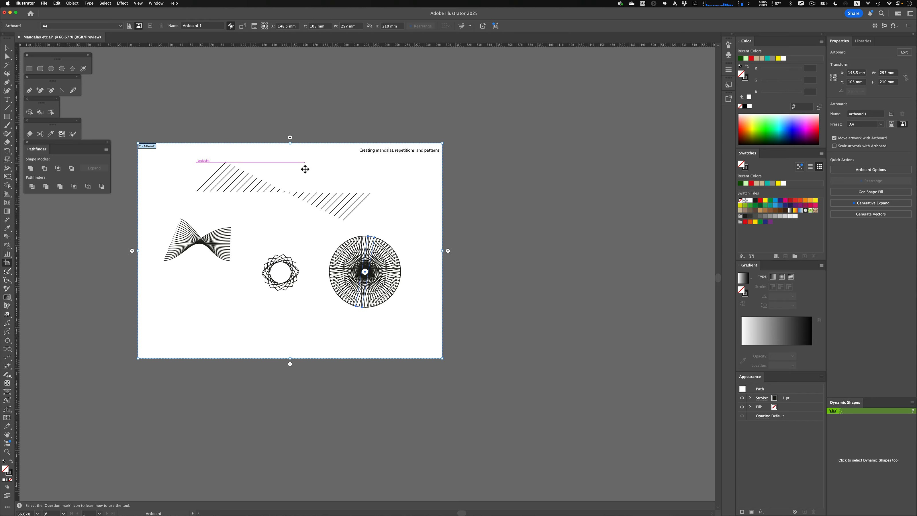
{"action": "key", "text": "alt"}
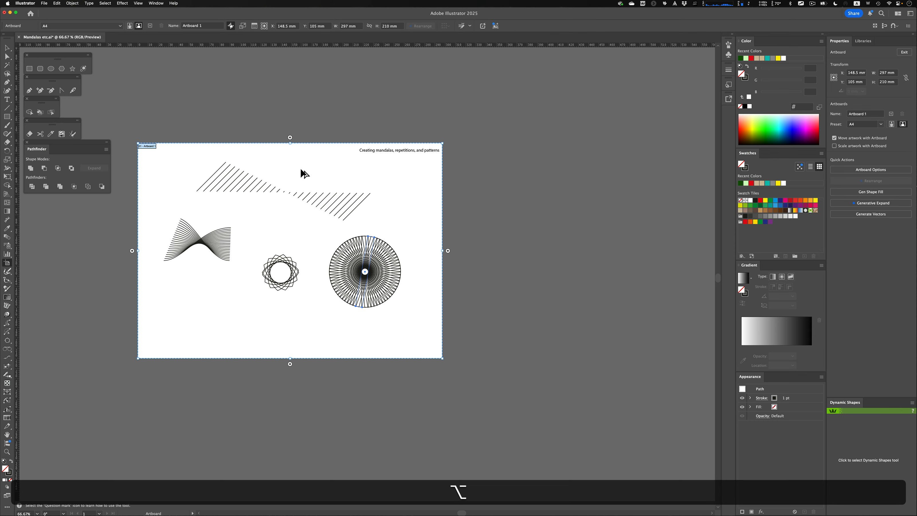
{"action": "left_click_drag", "start_coordinate": [305, 174], "coordinate": [620, 172]}
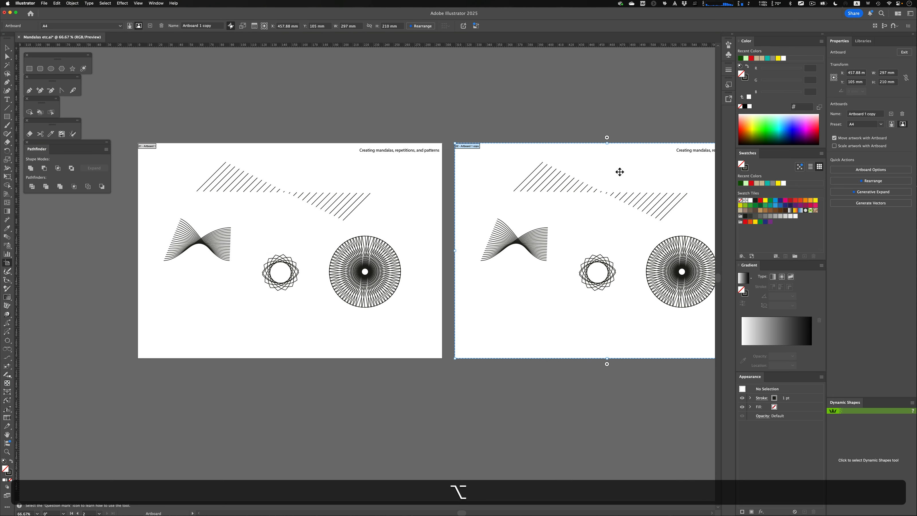
- Delete the four copied patterns from the new artboard, keeping only its title text
{"action": "key", "text": "h"}
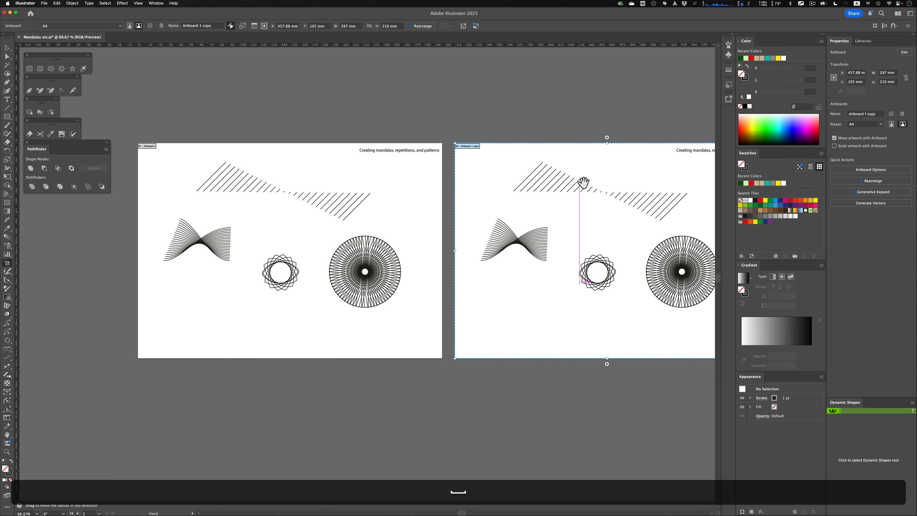
{"action": "left_click_drag", "start_coordinate": [579, 189], "coordinate": [365, 188]}
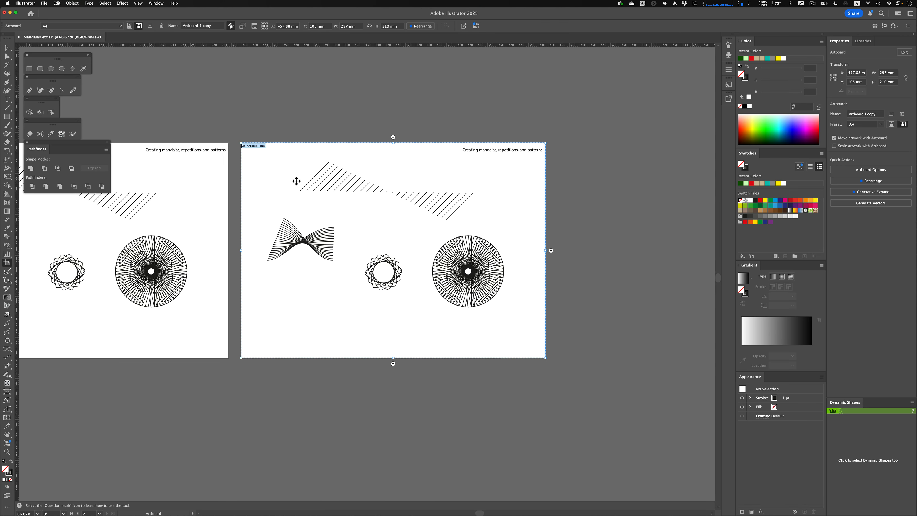
{"action": "key", "text": "v"}
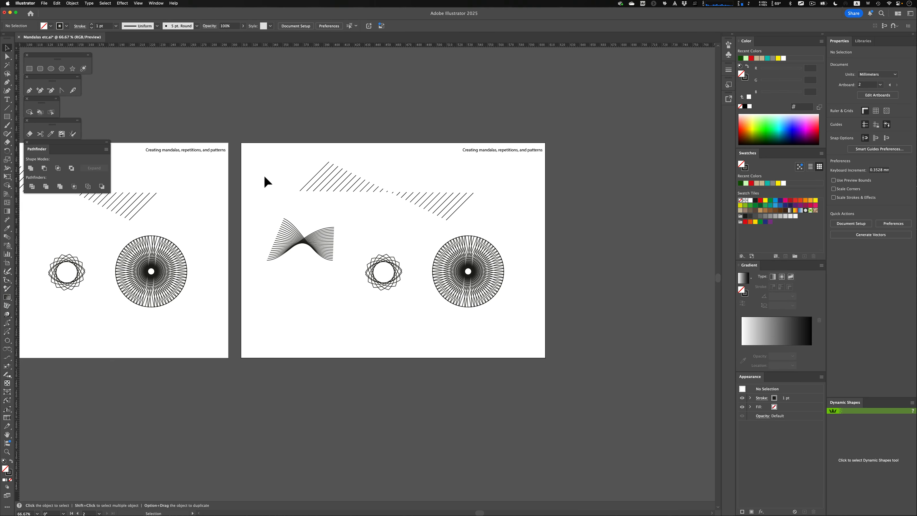
{"action": "left_click_drag", "start_coordinate": [261, 161], "coordinate": [508, 306]}
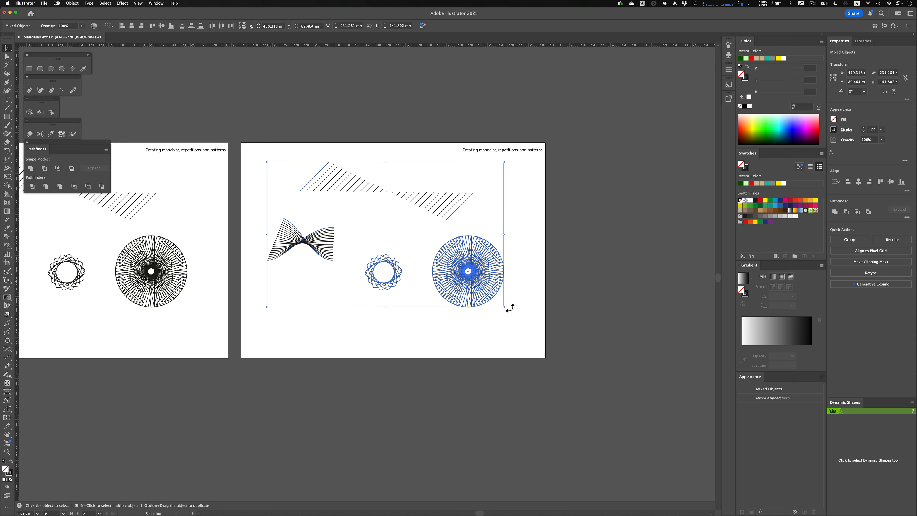
{"action": "key", "text": "BackSpace"}
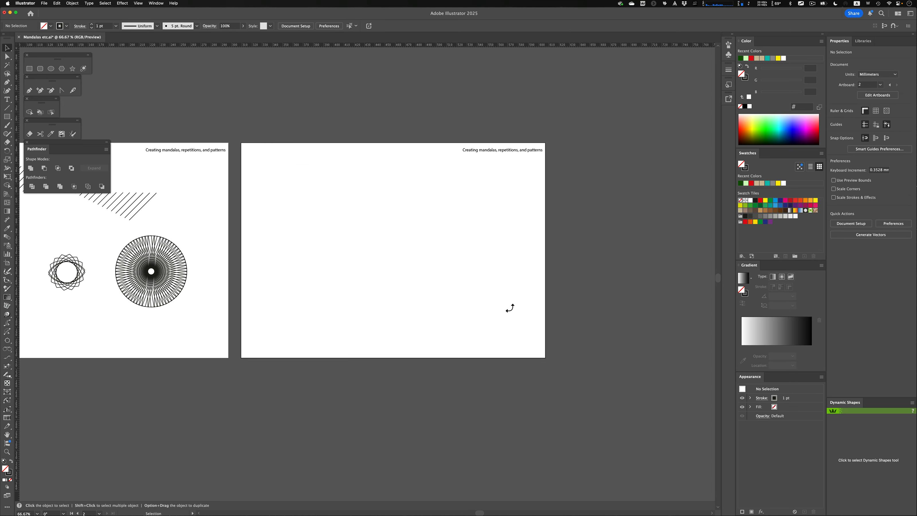
- Add the text "Astute Graphics" to the new artboard and place it just left of the title, on the same line
{"action": "key", "text": "super+0"}
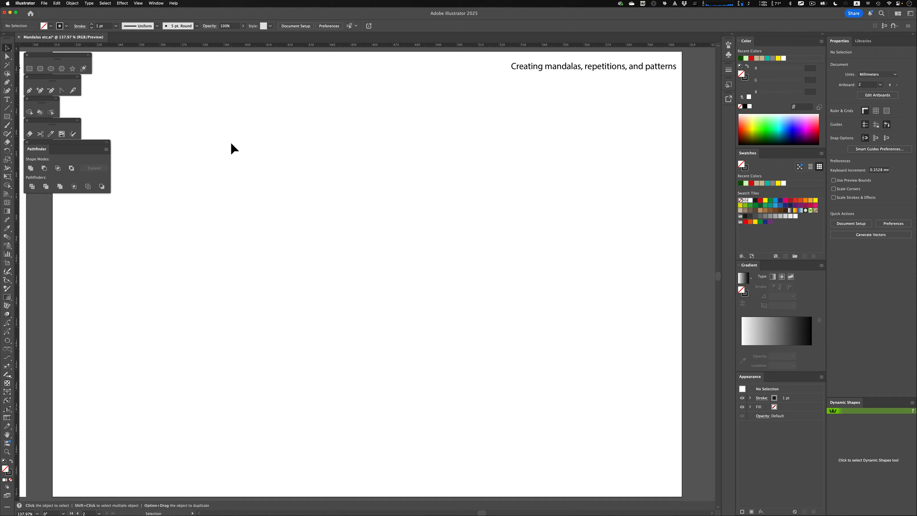
{"action": "key", "text": "space"}
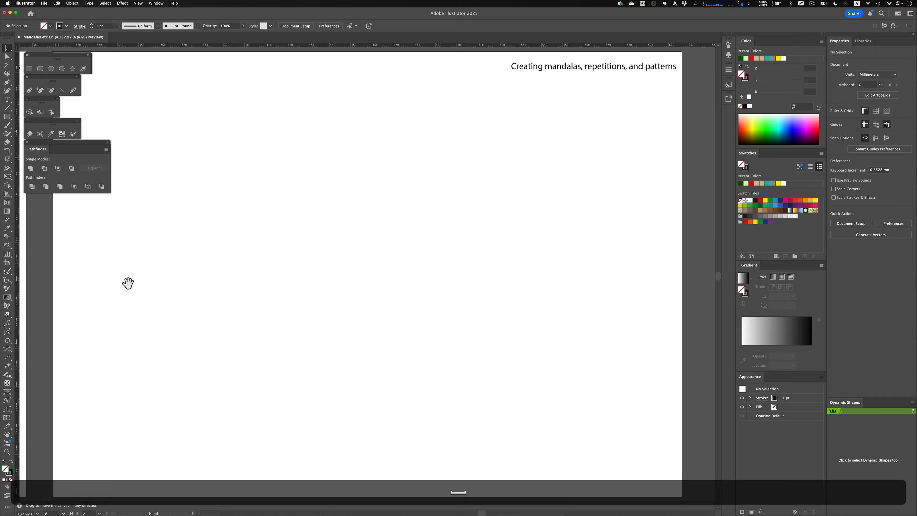
{"action": "scroll", "coordinate": [217, 307], "scroll_direction": "left", "scroll_amount": 10}
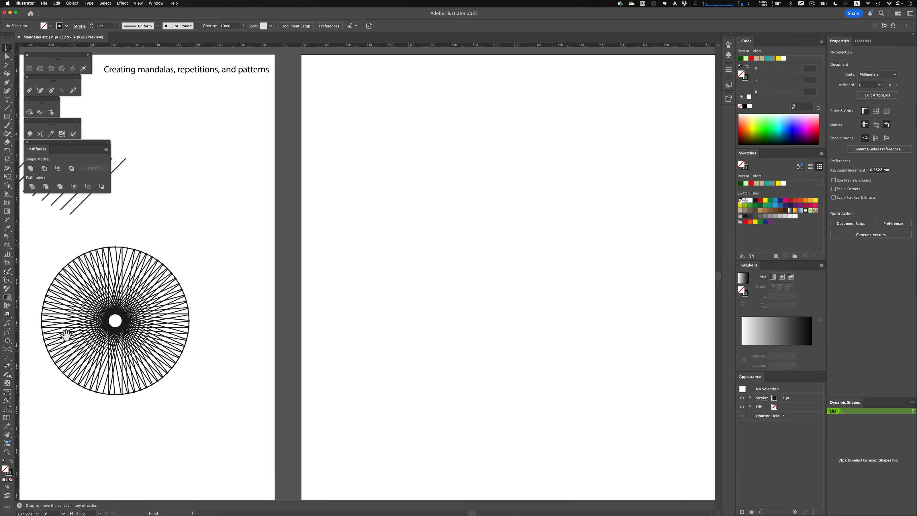
{"action": "left_click_drag", "start_coordinate": [482, 293], "coordinate": [241, 289]}
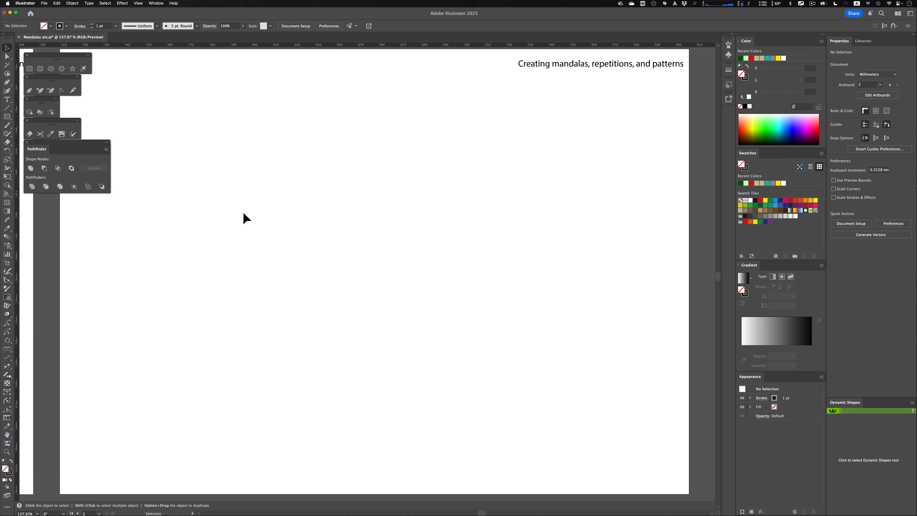
{"action": "key", "text": "t"}
{"action": "left_click", "coordinate": [301, 117]}
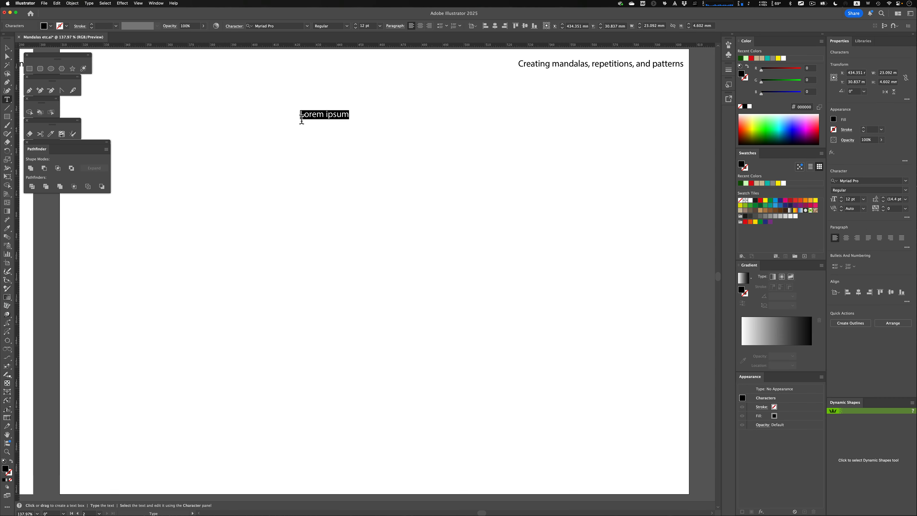
{"action": "type", "text": "Astut"}
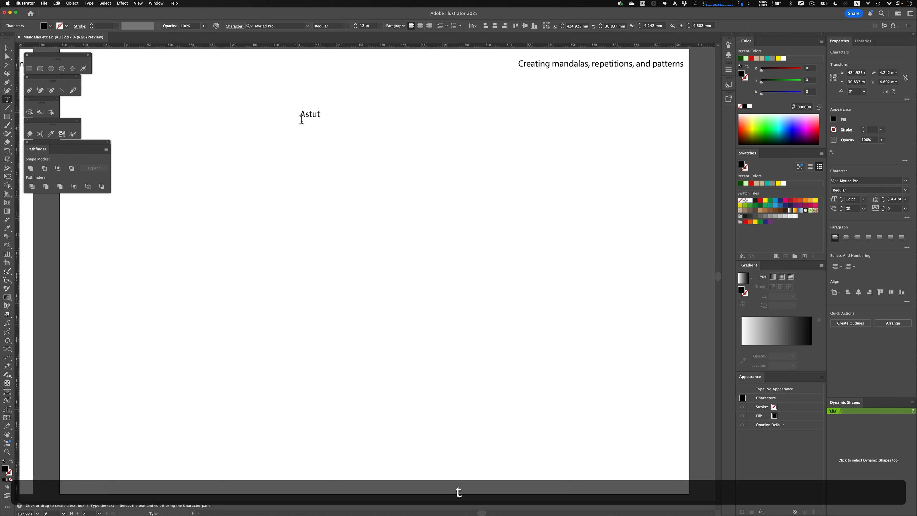
{"action": "type", "text": "e Graphics"}
{"action": "key", "text": "Escape"}
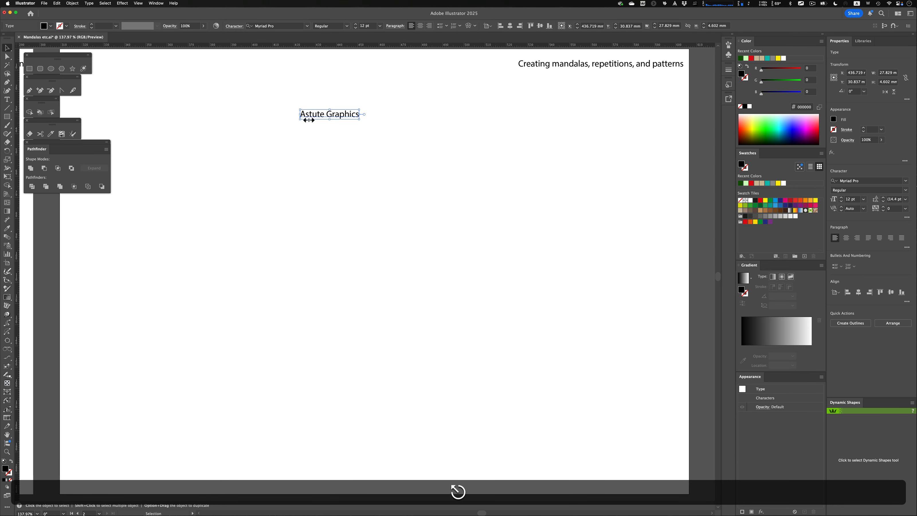
{"action": "left_click_drag", "start_coordinate": [316, 114], "coordinate": [457, 69]}
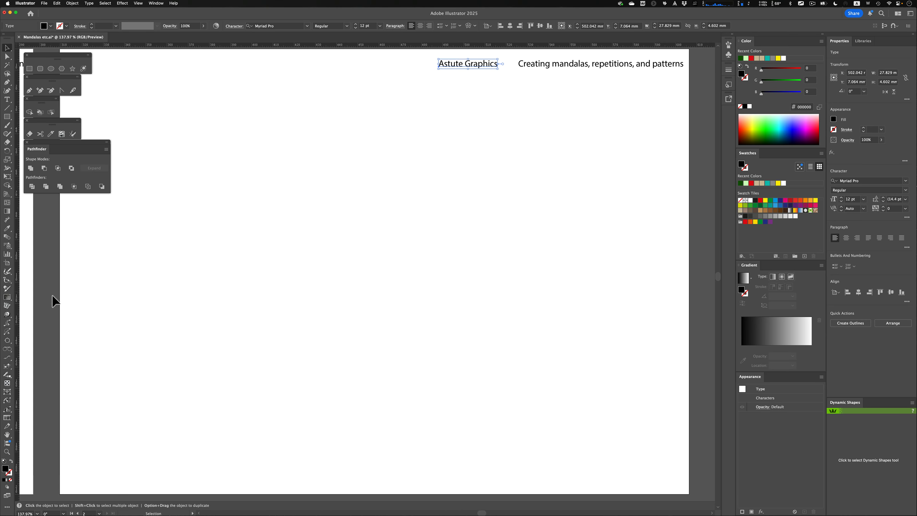
{"action": "left_click", "coordinate": [7, 306]}
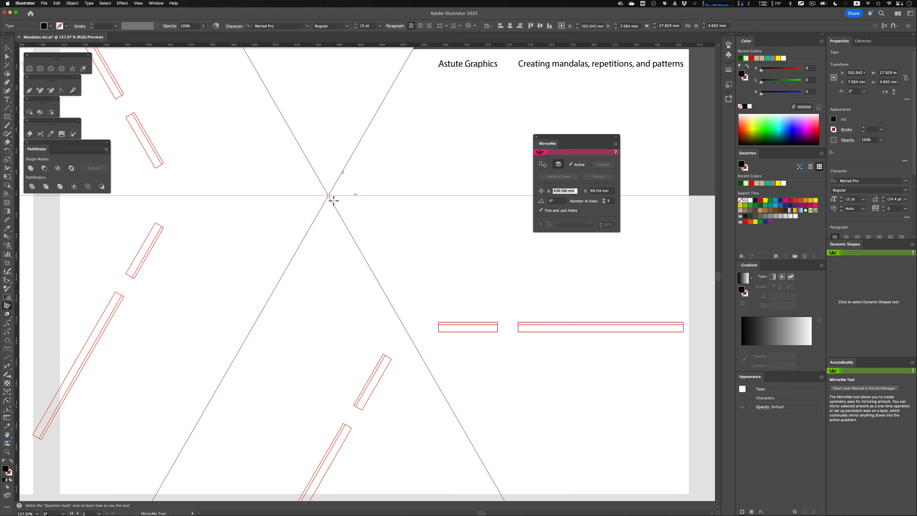
{"action": "key", "text": "v"}
{"action": "left_click", "coordinate": [345, 209]}
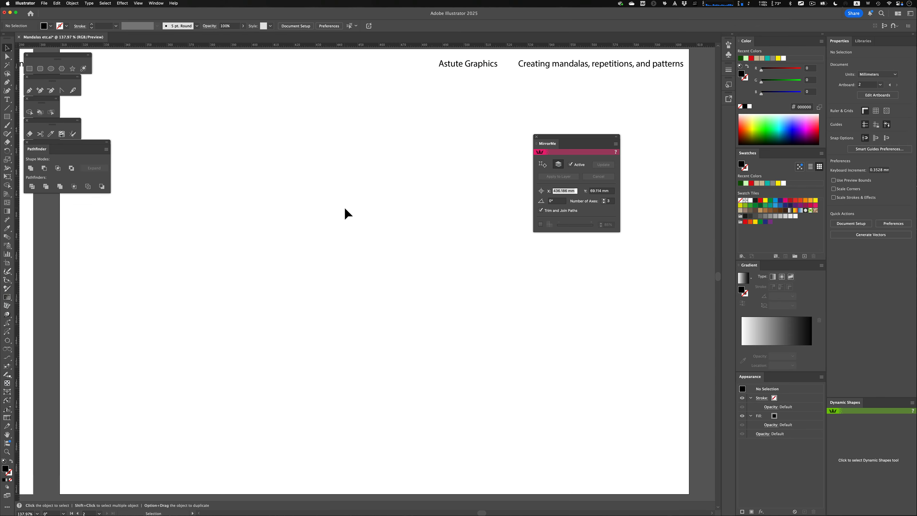
- Start new MirrorMe axes near the middle of the new artboard and set the number of axes to 11
{"action": "left_click", "coordinate": [7, 306]}
{"action": "left_click_drag", "start_coordinate": [319, 281], "coordinate": [398, 254]}
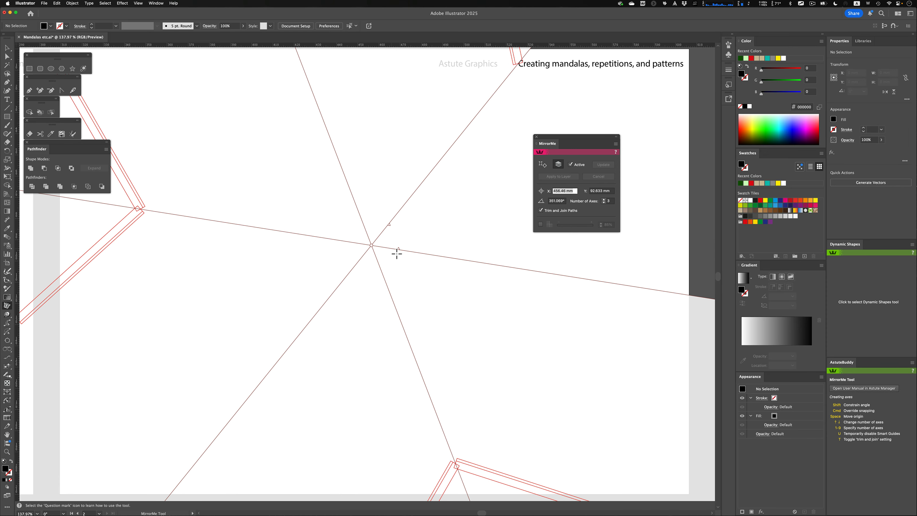
{"action": "key", "text": "Up"}
{"action": "key", "text": "Up"}
{"action": "key", "text": "Up"}
{"action": "key", "text": "Up"}
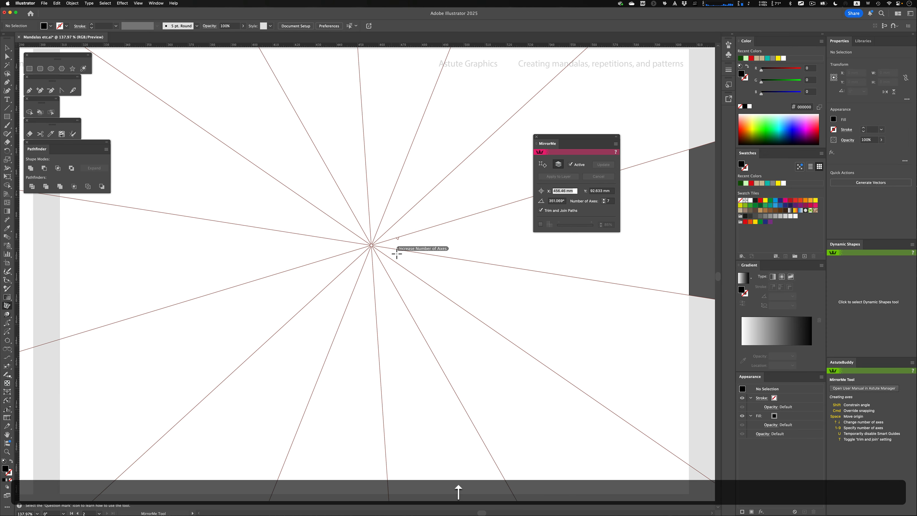
{"action": "key", "text": "Up"}
{"action": "key", "text": "Up"}
{"action": "key", "text": "Up"}
{"action": "key", "text": "Up"}
- Try applying the 11 axes persistently to the layer at an angle of about 53°, and undo back past the text's move
{"action": "left_click_drag", "start_coordinate": [397, 254], "coordinate": [382, 243]}
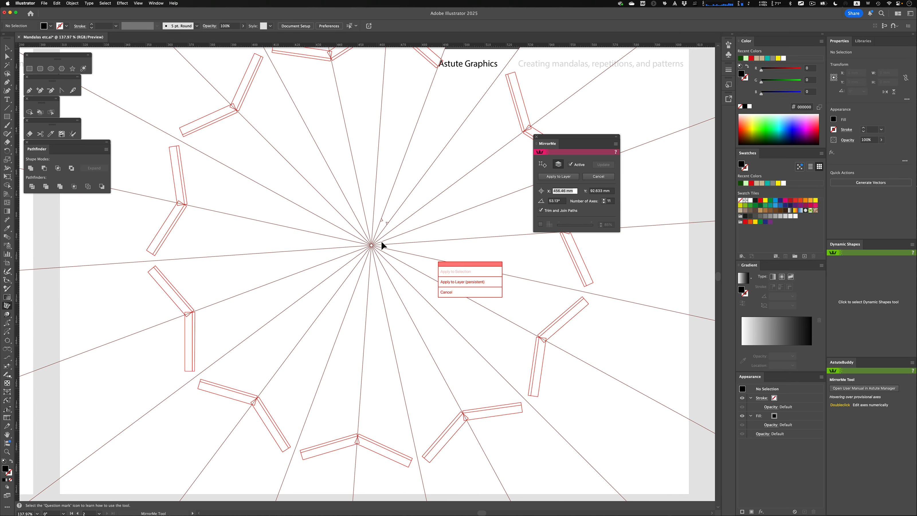
{"action": "left_click", "coordinate": [458, 283]}
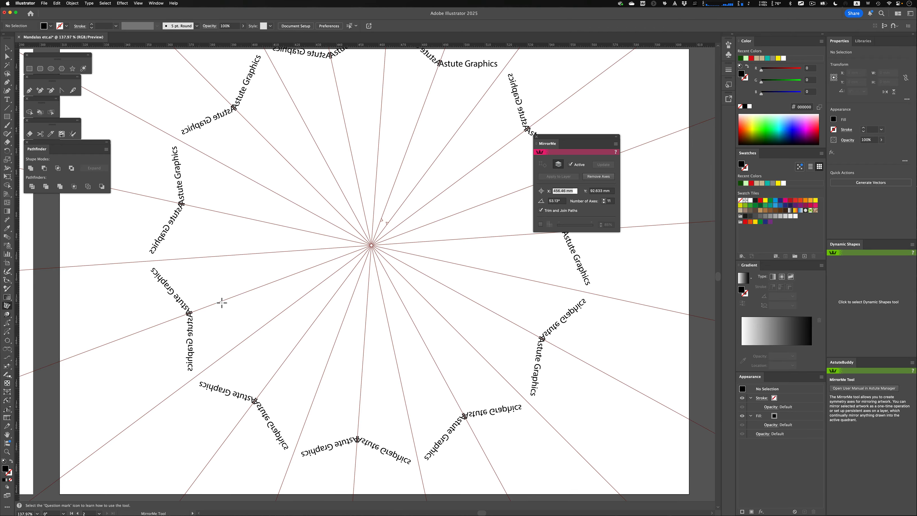
{"action": "key", "text": "cmd+z"}
{"action": "key", "text": "super+z"}
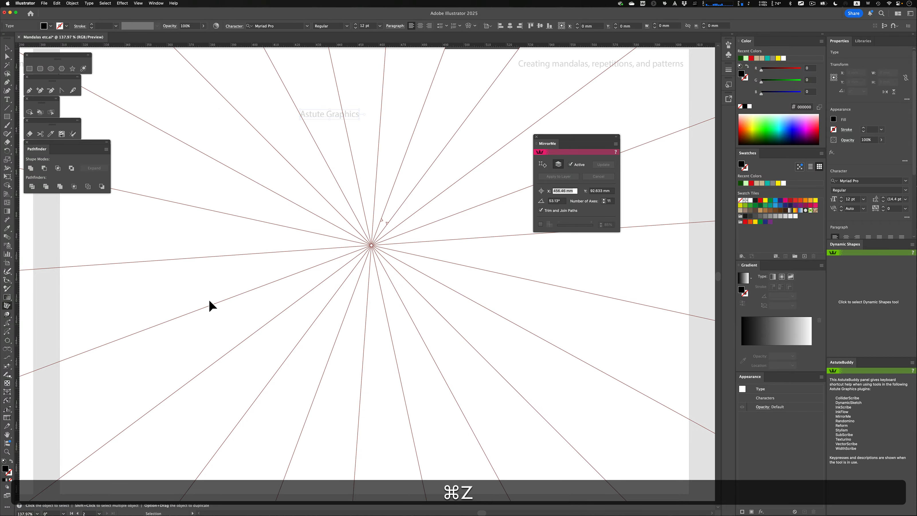
- Move the "Astute Graphics" text back to just left of the title, on the same line, and deselect it
{"action": "left_click_drag", "start_coordinate": [210, 302], "coordinate": [228, 280]}
{"action": "key", "text": "v"}
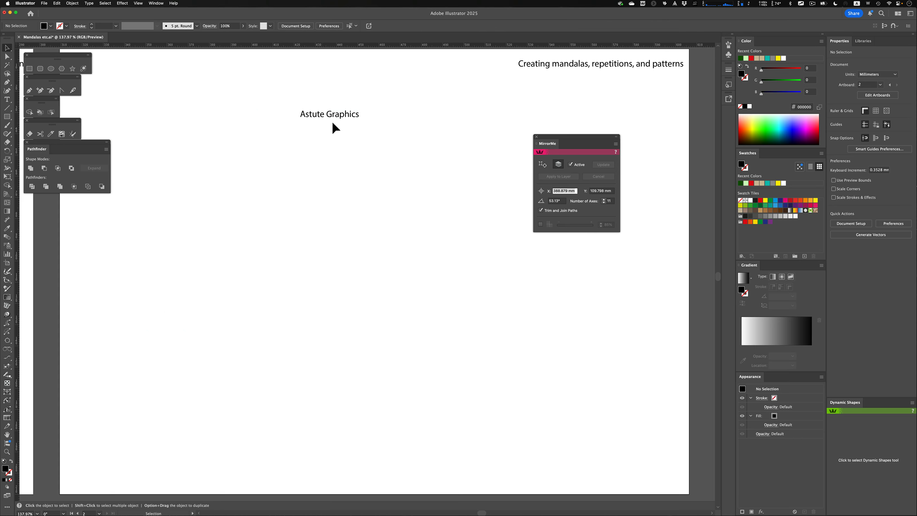
{"action": "left_click_drag", "start_coordinate": [333, 118], "coordinate": [471, 61]}
{"action": "left_click", "coordinate": [367, 206]}
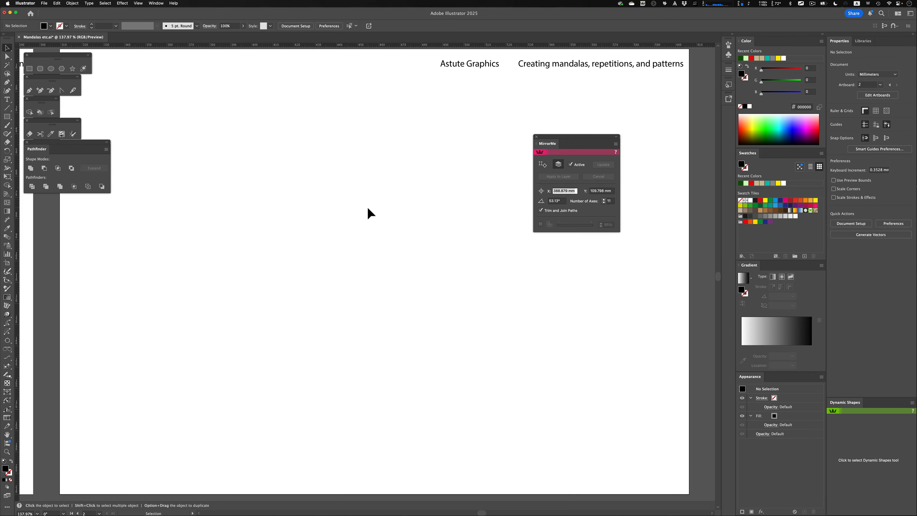
- Draw a circle about 9 mm in diameter on the upper part of the artboard and give it the default white fill and black stroke
{"action": "left_click", "coordinate": [51, 68]}
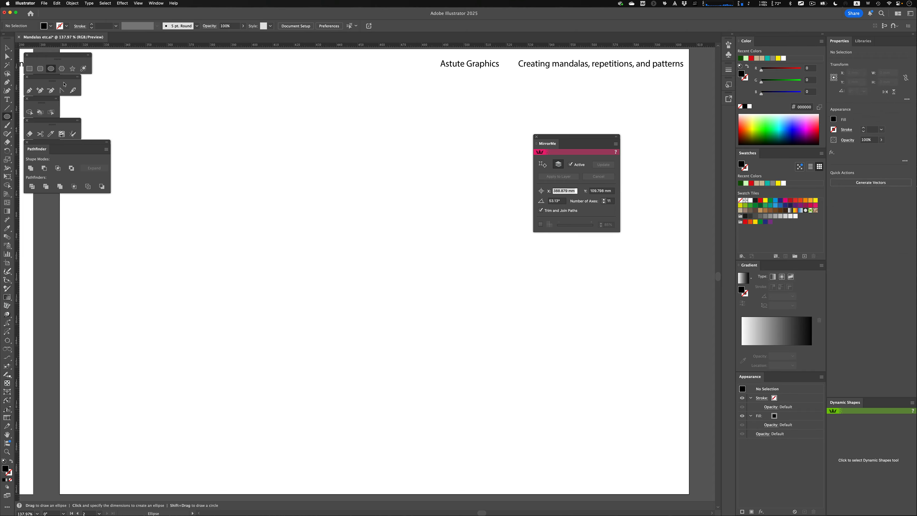
{"action": "left_click_drag", "start_coordinate": [270, 173], "coordinate": [291, 192]}
{"action": "key", "text": "v"}
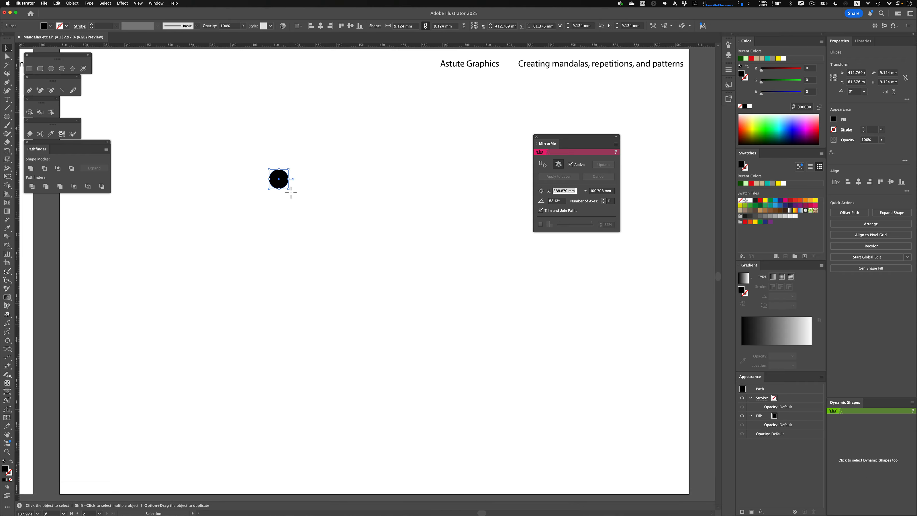
{"action": "key", "text": "d"}
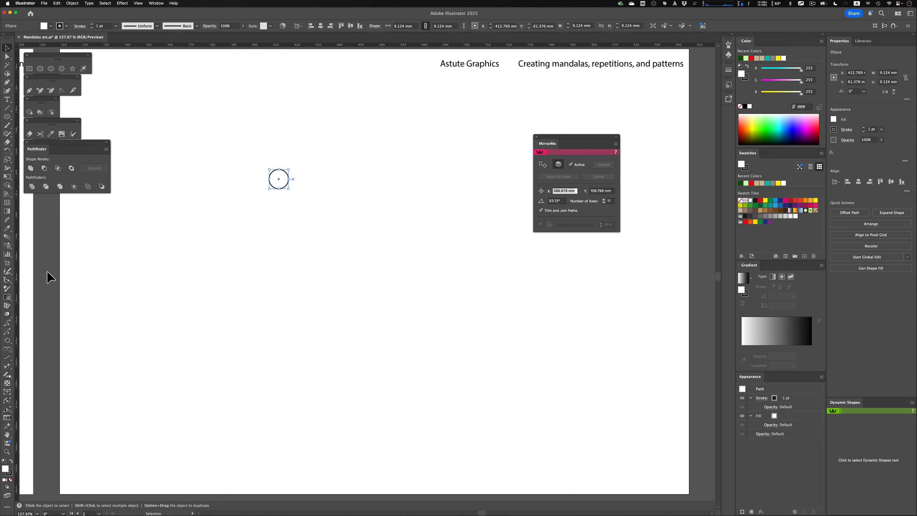
- Place 11 MirrorMe axes at 90° with their origin just below the circle, and apply them persistently to the layer
{"action": "left_click", "coordinate": [7, 306]}
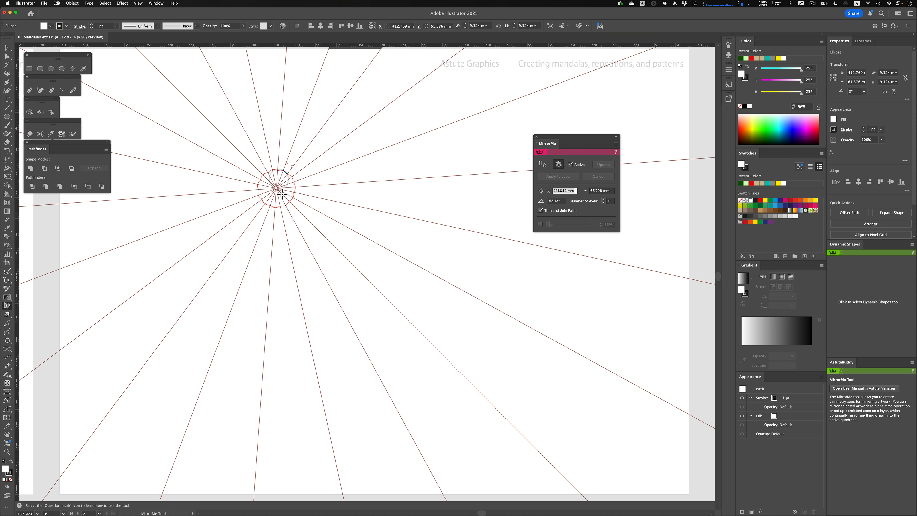
{"action": "left_click_drag", "start_coordinate": [283, 202], "coordinate": [284, 200]}
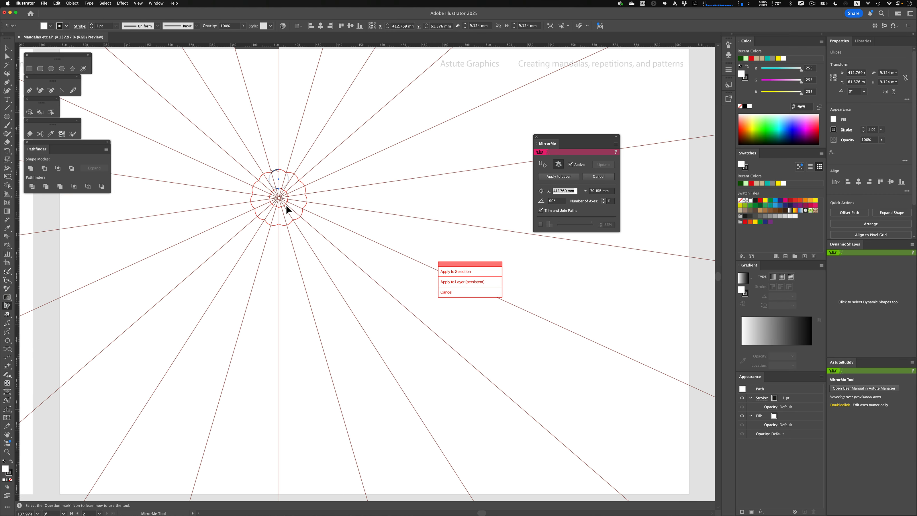
{"action": "left_click", "coordinate": [456, 282]}
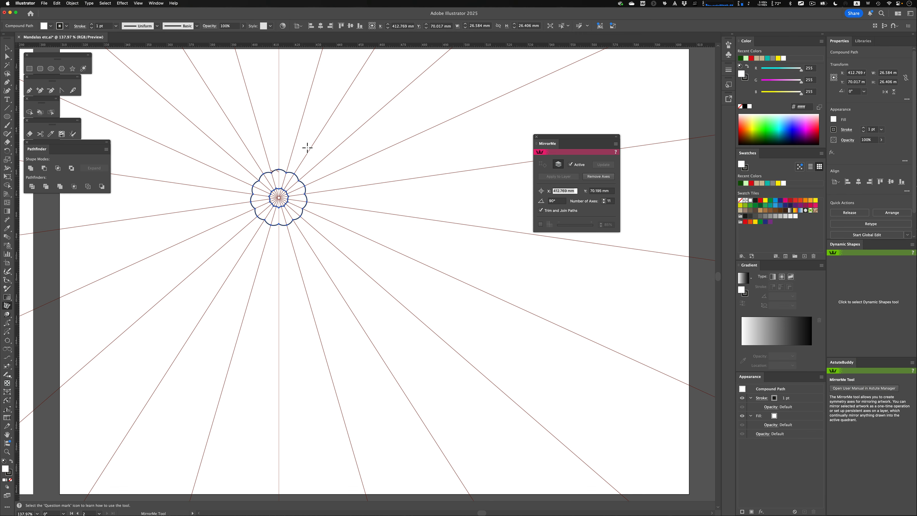
- Paint several freehand strokes with the 5 pt. Round brush around the mirrored flower to build a thick ornamental ring
{"action": "key", "text": "b"}
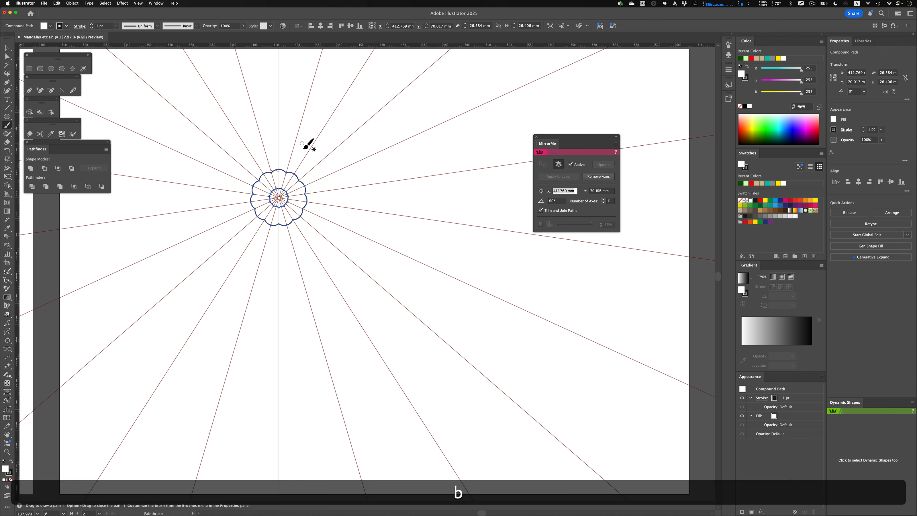
{"action": "left_click_drag", "start_coordinate": [296, 175], "coordinate": [301, 158]}
{"action": "mouse_move", "coordinate": [297, 150]}
{"action": "left_mouse_down"}
{"action": "mouse_move", "coordinate": [273, 166]}
{"action": "mouse_move", "coordinate": [287, 157]}
{"action": "mouse_move", "coordinate": [306, 171]}
{"action": "mouse_move", "coordinate": [327, 156]}
{"action": "left_mouse_up"}
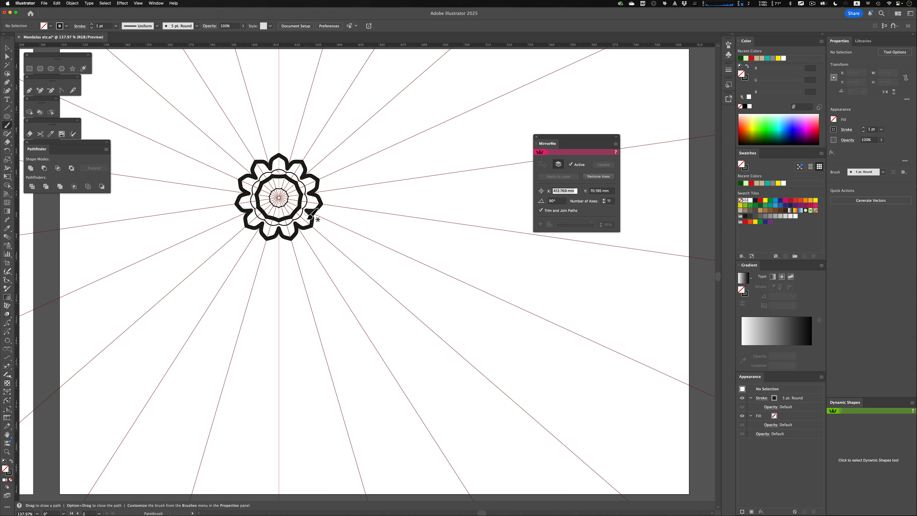
{"action": "mouse_move", "coordinate": [304, 222]}
{"action": "left_mouse_down"}
{"action": "mouse_move", "coordinate": [322, 231]}
{"action": "mouse_move", "coordinate": [309, 233]}
{"action": "mouse_move", "coordinate": [328, 256]}
{"action": "left_mouse_up"}
{"action": "left_click_drag", "start_coordinate": [299, 214], "coordinate": [284, 241]}
{"action": "left_click_drag", "start_coordinate": [304, 165], "coordinate": [340, 119]}
{"action": "left_click_drag", "start_coordinate": [292, 168], "coordinate": [283, 126]}
{"action": "left_click_drag", "start_coordinate": [272, 166], "coordinate": [310, 141]}
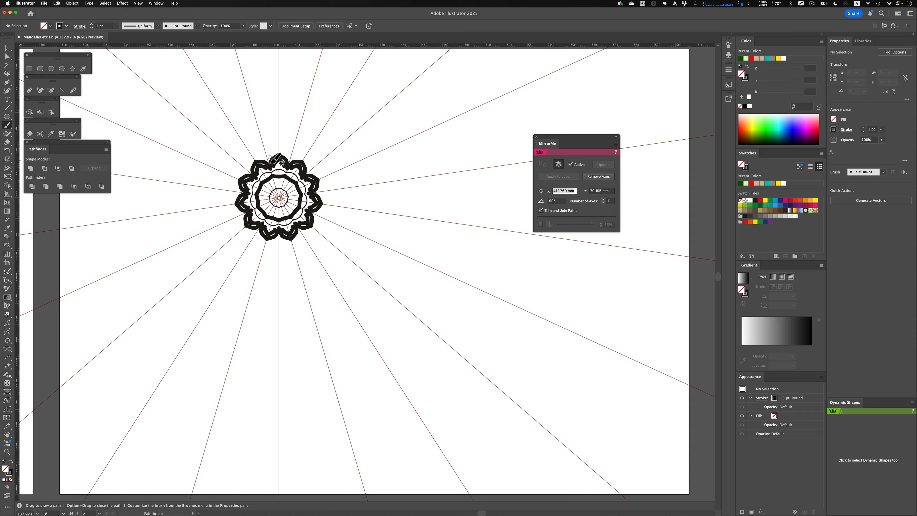
{"action": "left_click_drag", "start_coordinate": [271, 165], "coordinate": [307, 161]}
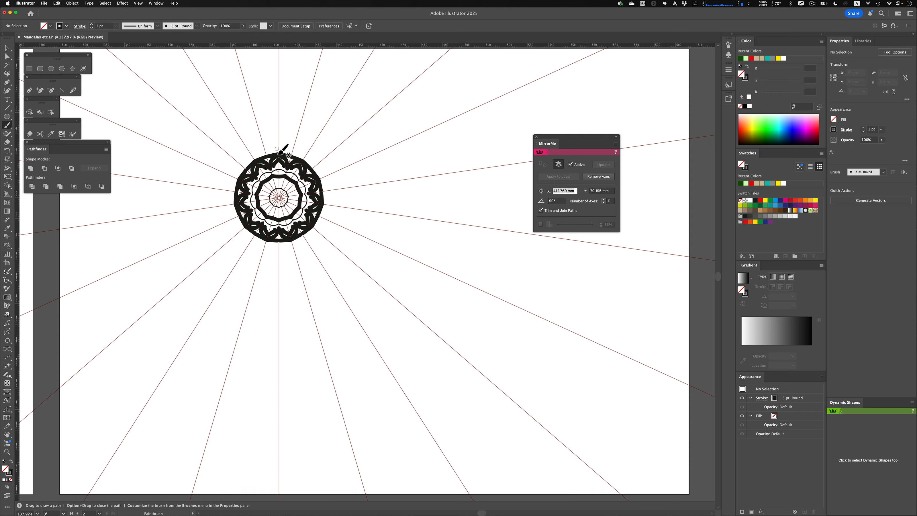
- Draw a polygon just outside the black ring and a tilted star about 18.5 by 17 mm on the mandala's upper outer edge
{"action": "left_click", "coordinate": [63, 69]}
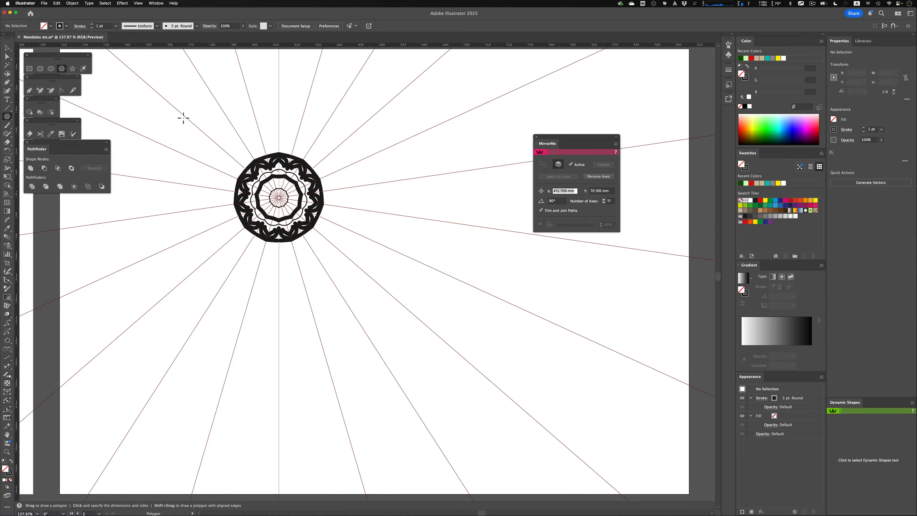
{"action": "left_click_drag", "start_coordinate": [273, 140], "coordinate": [277, 148]}
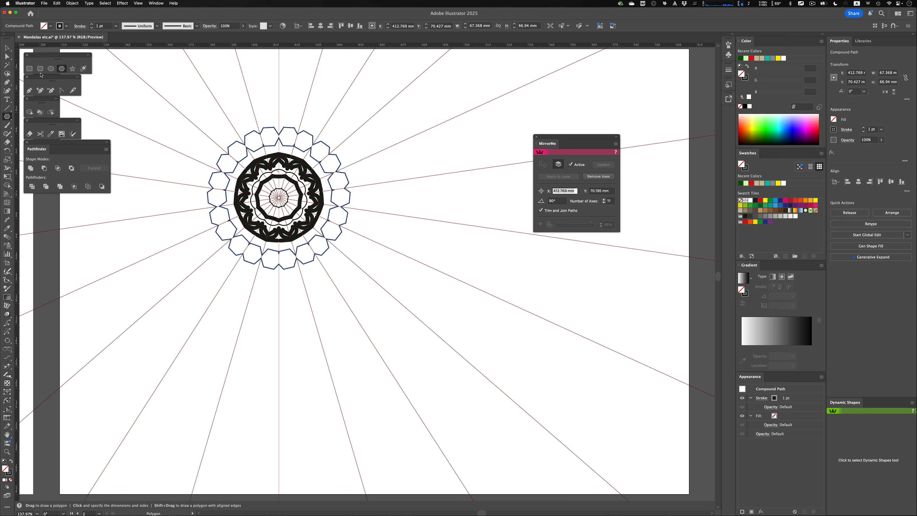
{"action": "left_click", "coordinate": [72, 69]}
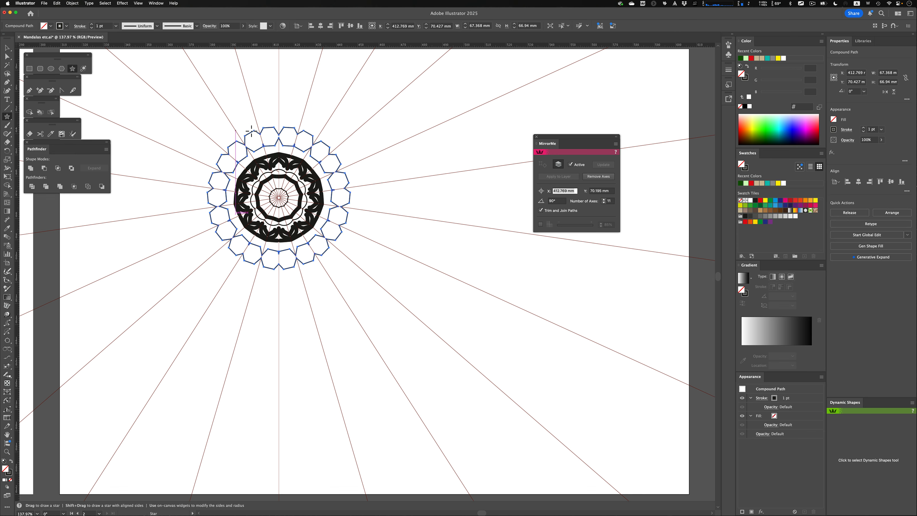
{"action": "left_click_drag", "start_coordinate": [237, 116], "coordinate": [287, 127]}
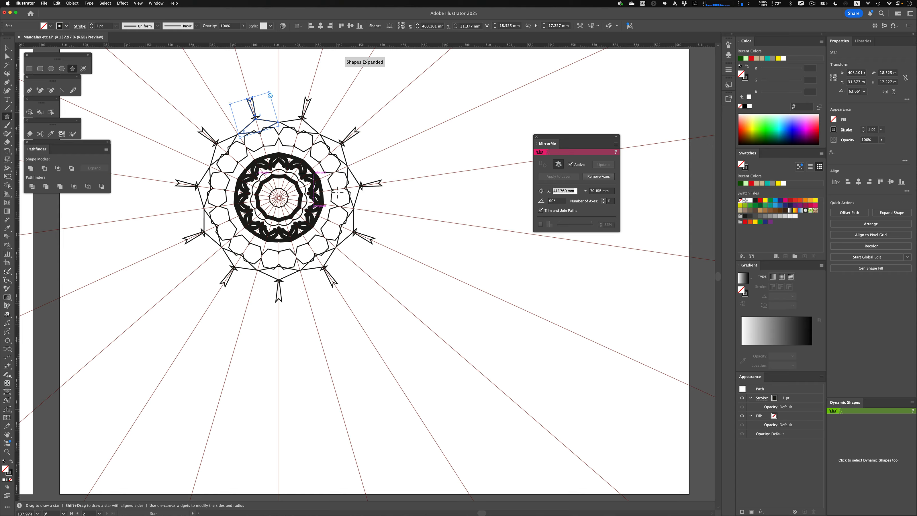
{"action": "mouse_move", "coordinate": [340, 266]}
{"action": "left_mouse_down"}
{"action": "mouse_move", "coordinate": [348, 260]}
{"action": "mouse_move", "coordinate": [349, 276]}
{"action": "left_mouse_up"}
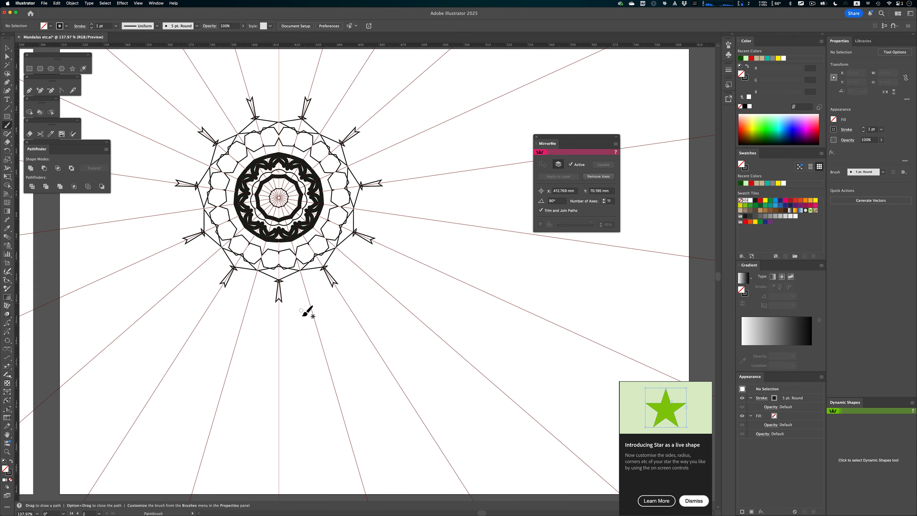